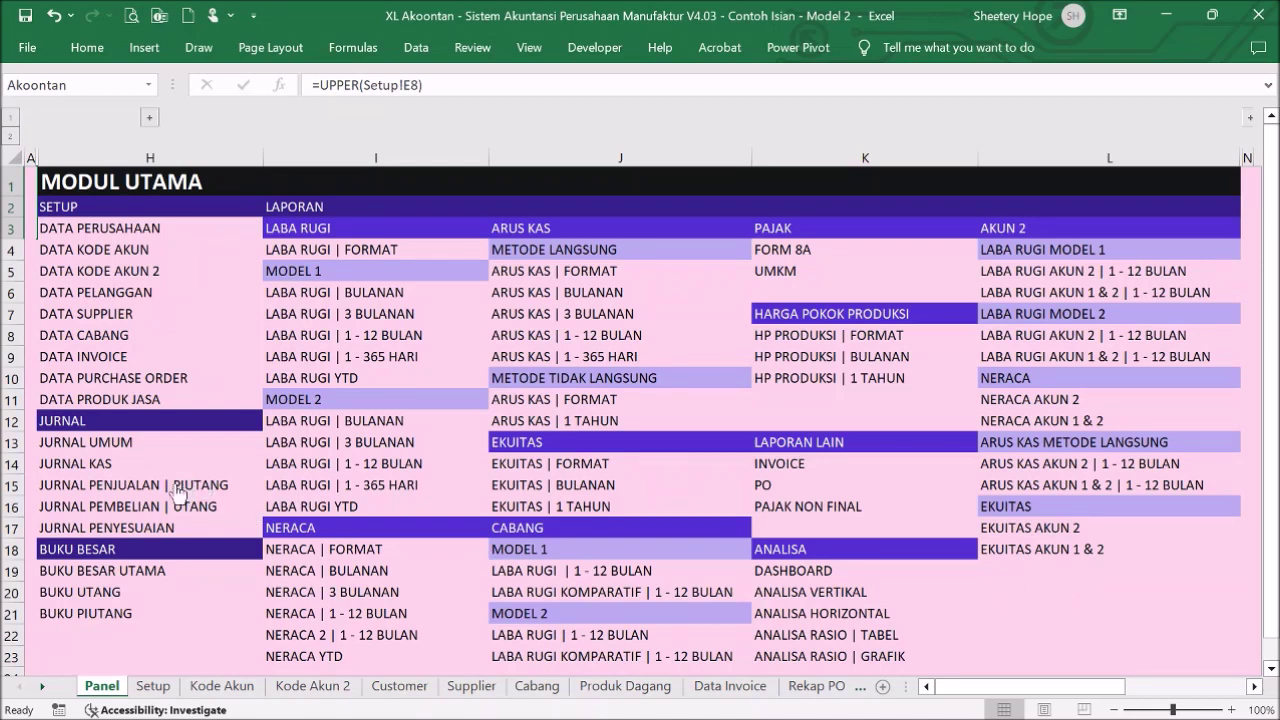
- View the Jurnal Umum sheet's columns and the Buku Besar Utama ledger, returning to the main panel after each
click(126, 448)
drag(961, 686, 765, 692)
click(45, 170)
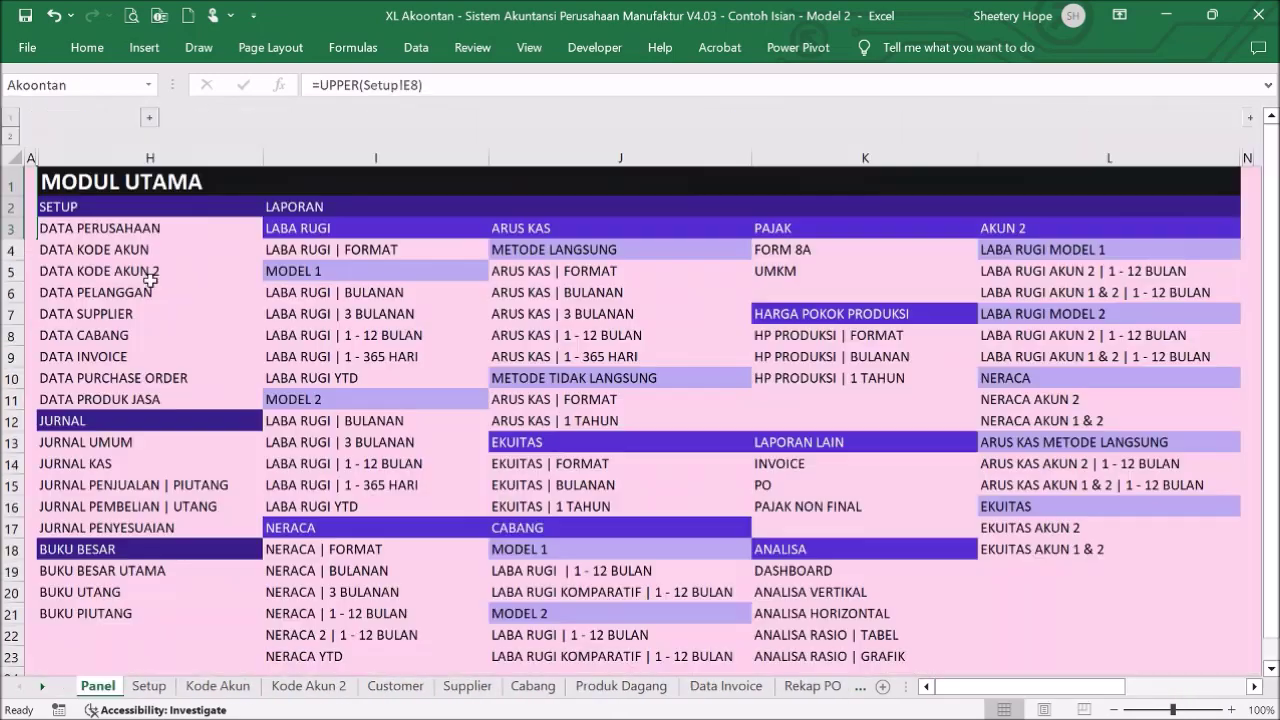
click(140, 568)
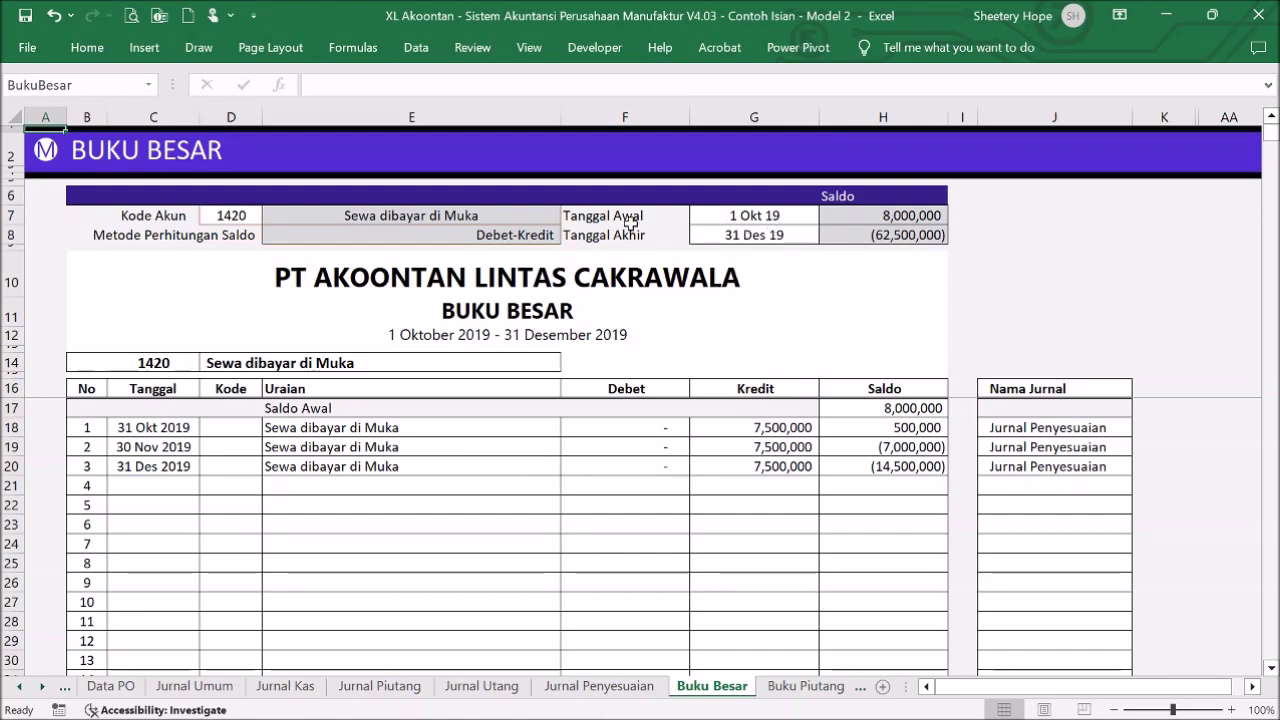
click(45, 150)
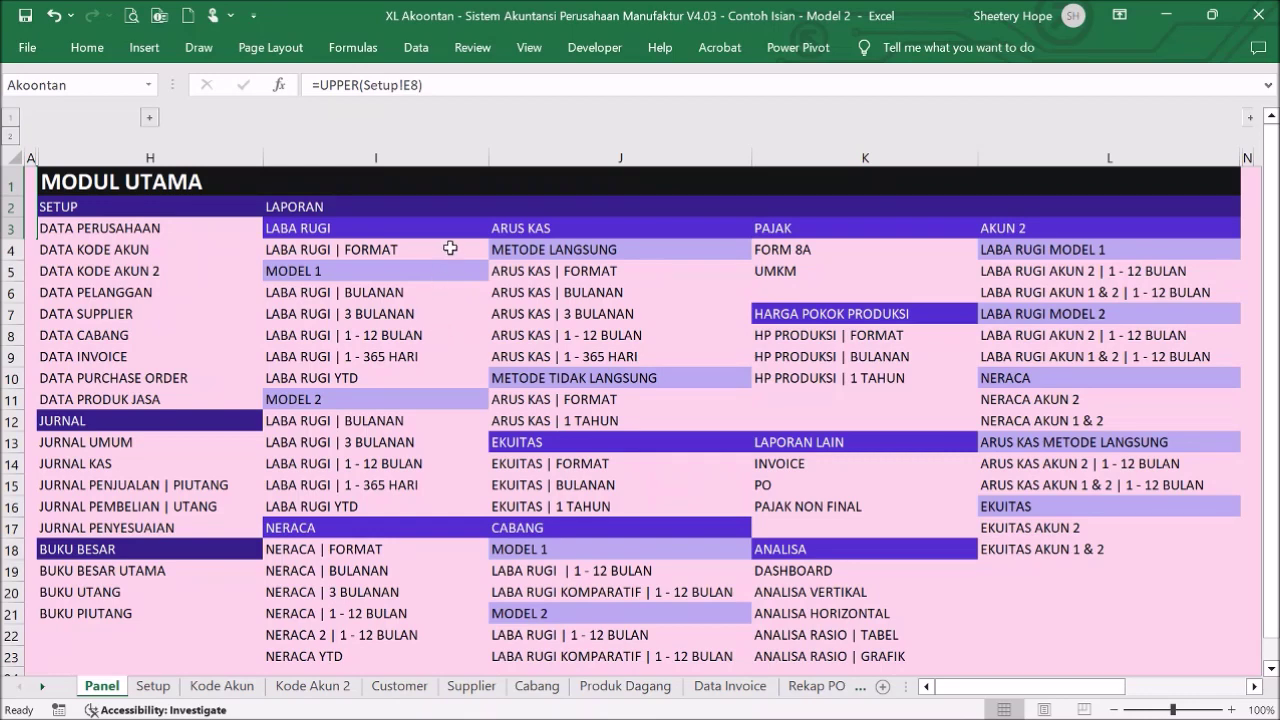
- View the Model 1 Laba Rugi Bulanan and 3 Bulanan reports, returning to the main panel after each
click(385, 292)
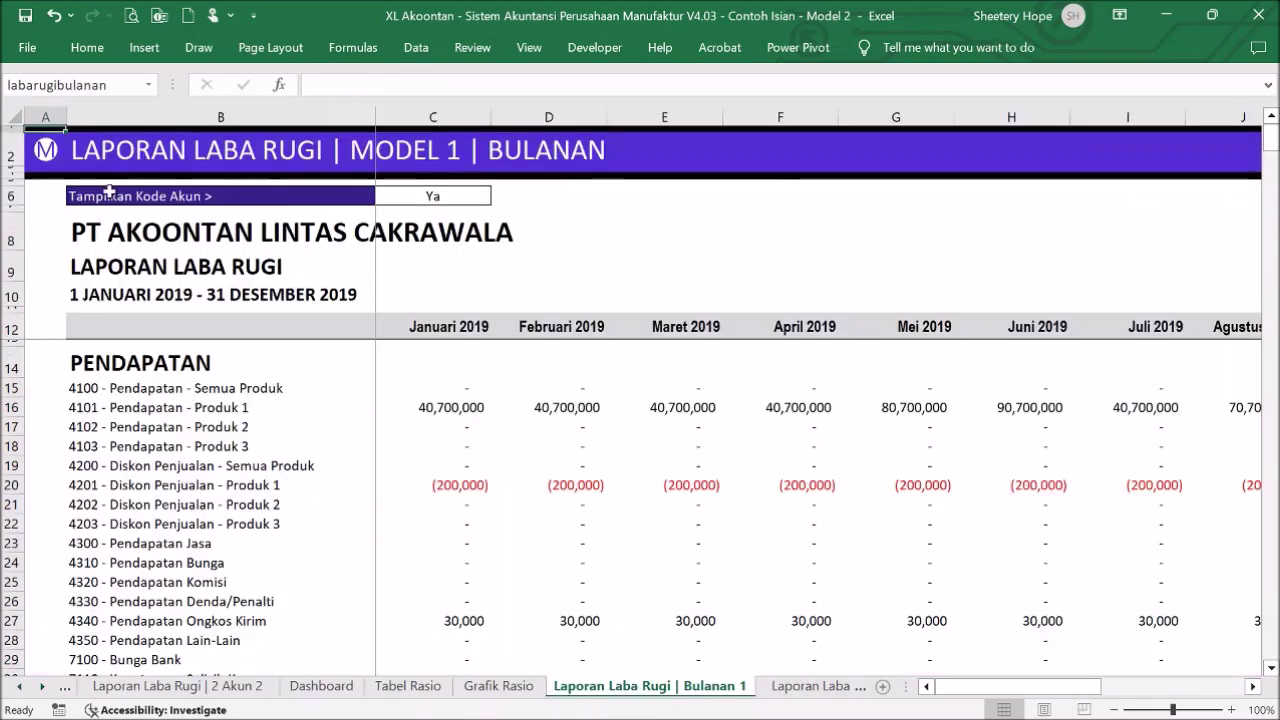
click(46, 152)
click(350, 318)
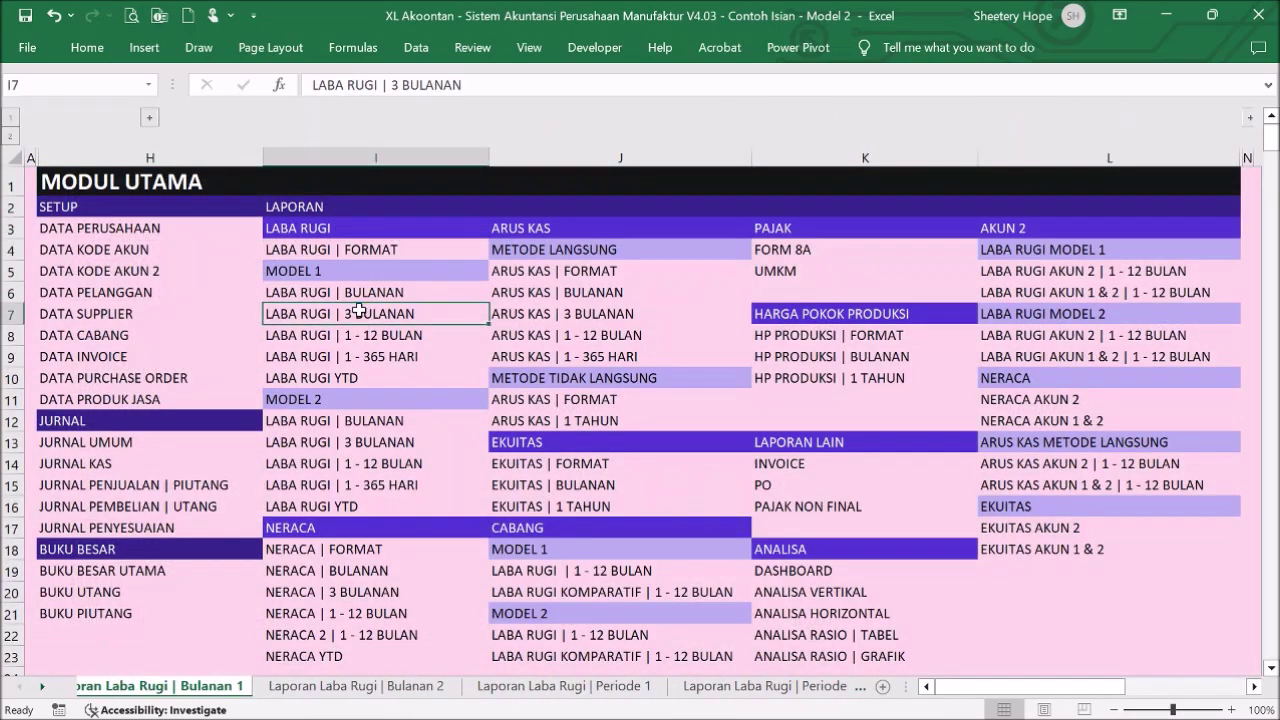
click(44, 156)
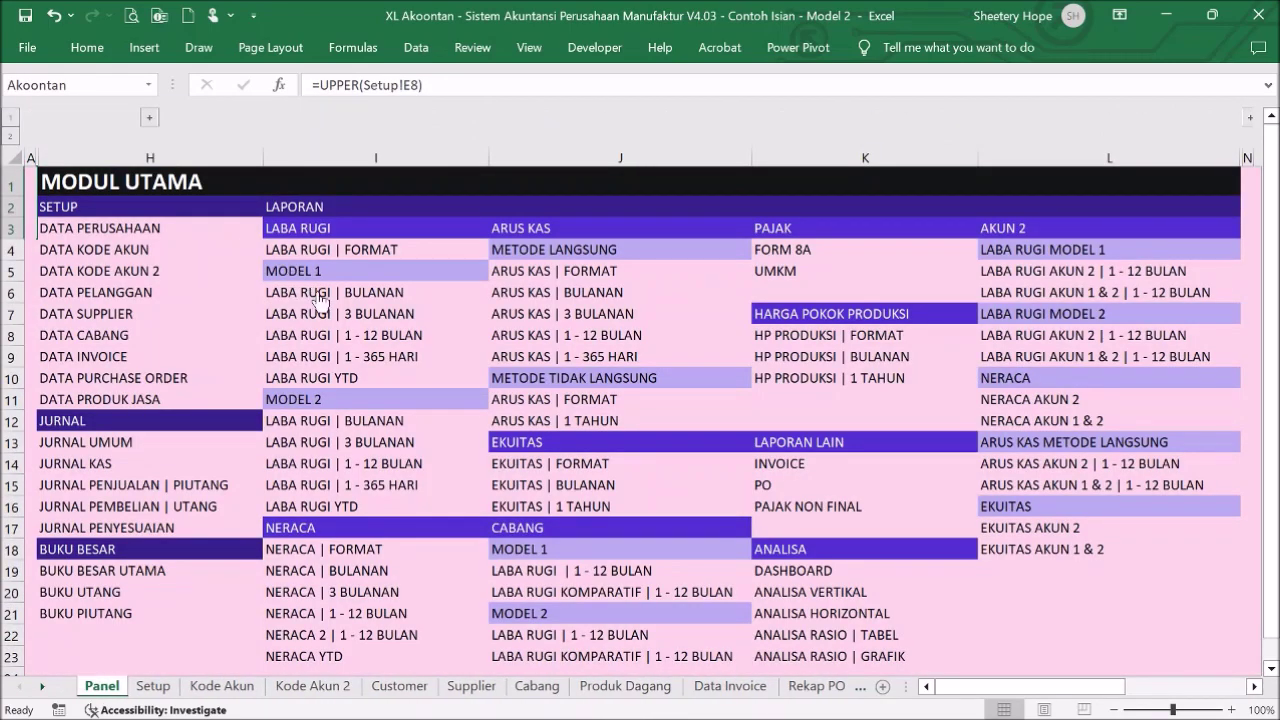
- Examine the Model 1 Laba Rugi 1 - 12 Bulan and 1 - 365 Hari reports from their beginning and return to the main panel
click(361, 344)
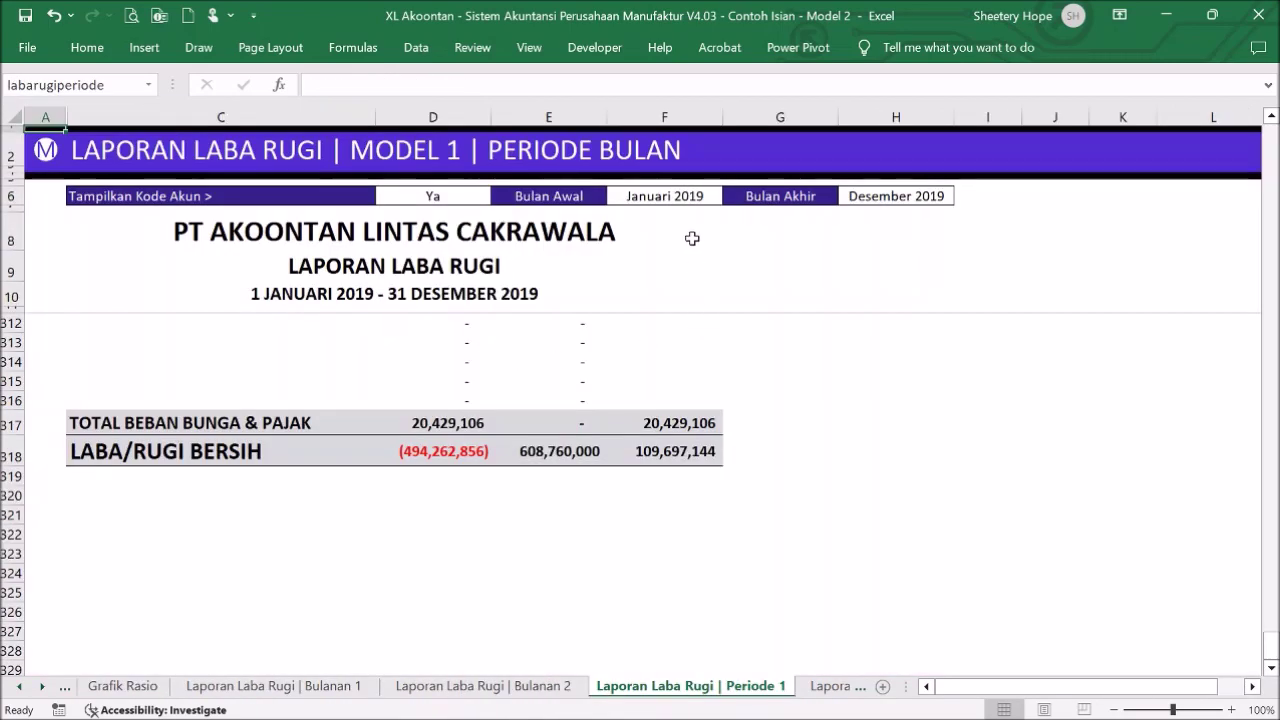
drag(1273, 624, 1277, 209)
drag(1273, 148, 1273, 140)
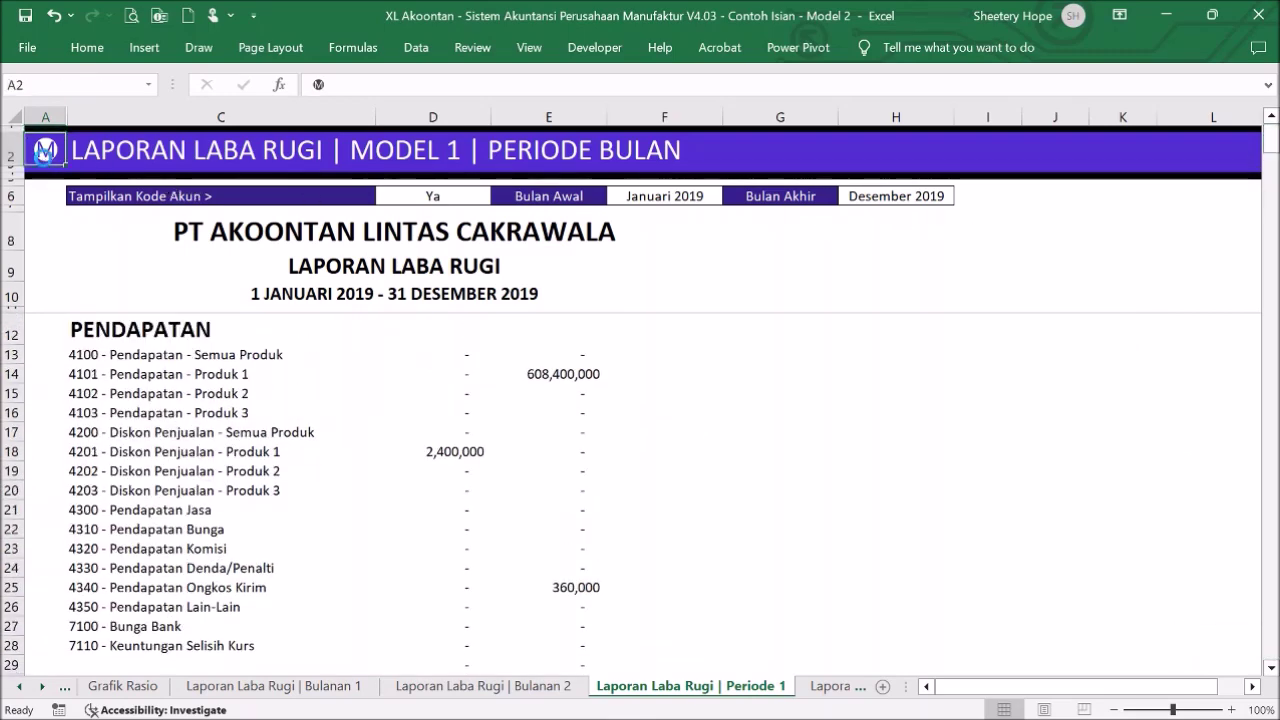
click(45, 150)
click(372, 355)
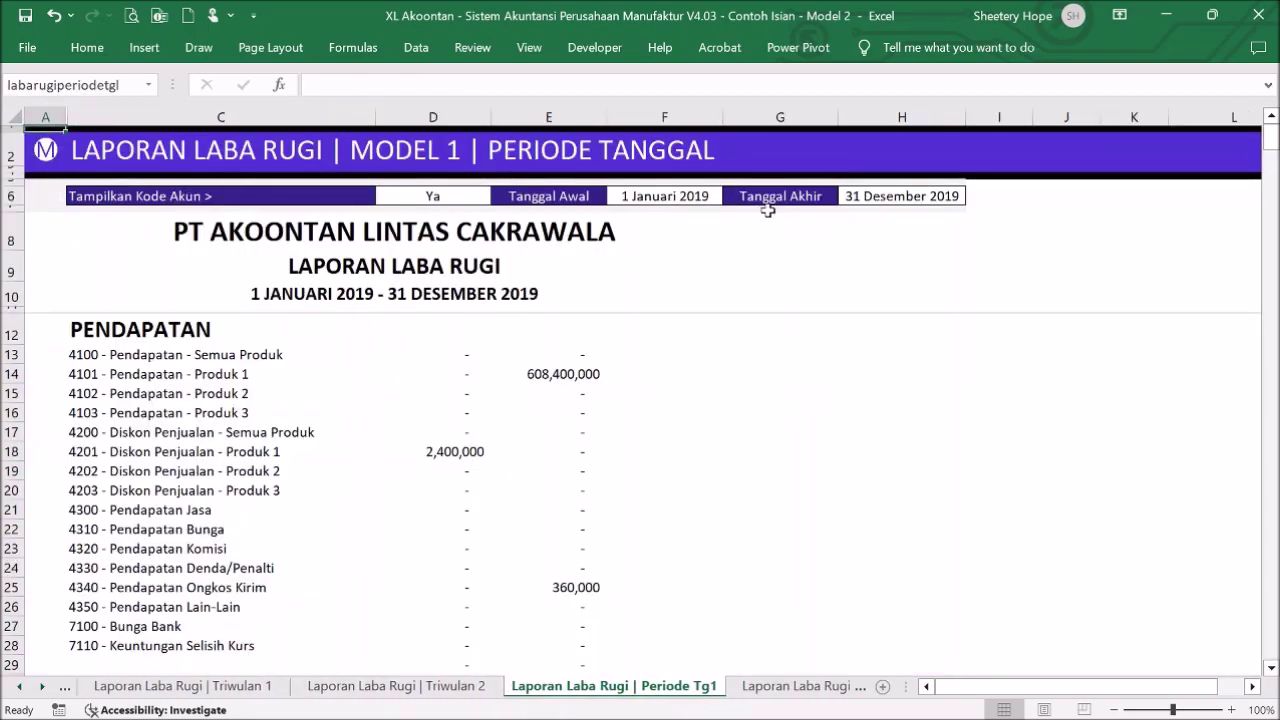
click(45, 150)
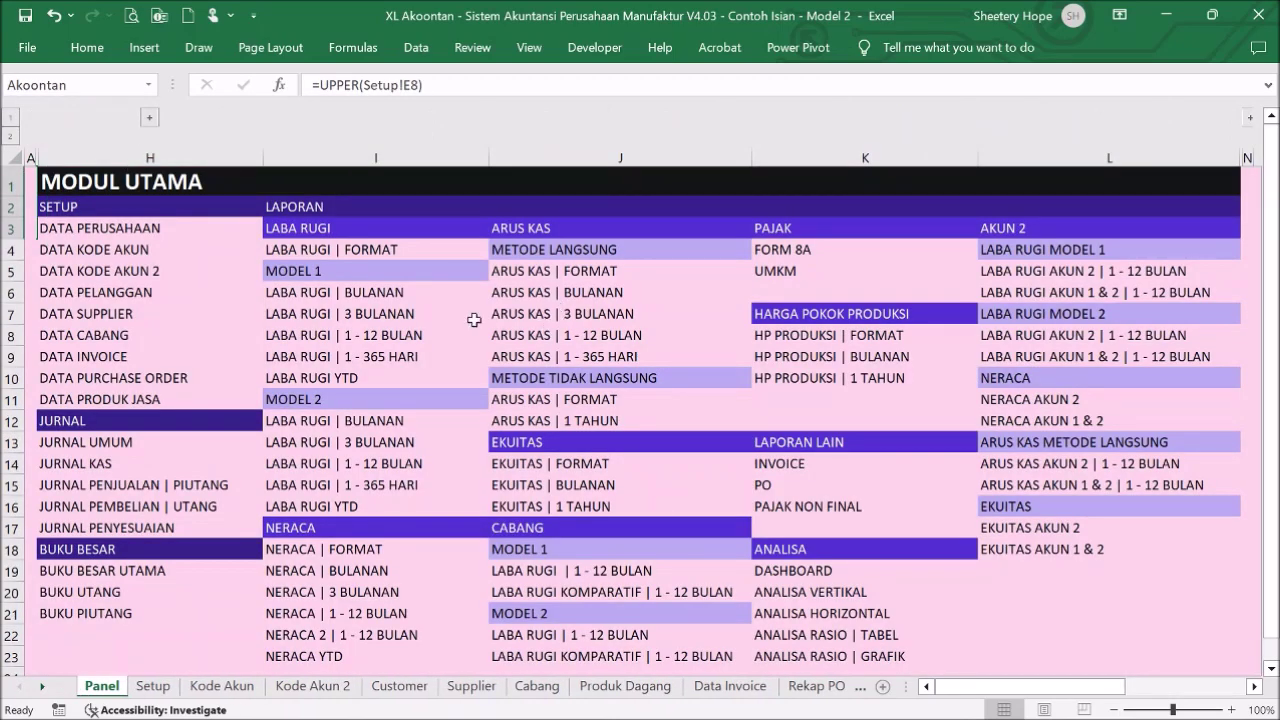
- Examine the Model 1 Laba Rugi YTD report down to the Harga Pokok Penjualan section and return to the main panel
click(338, 380)
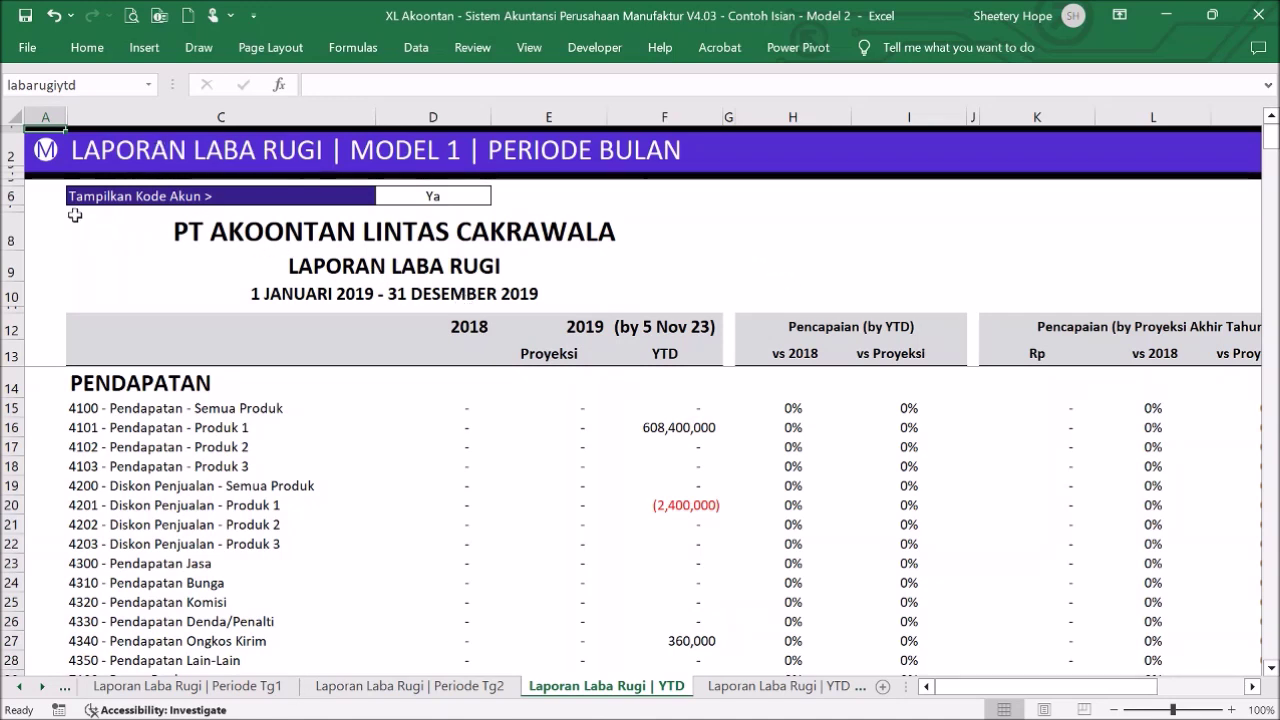
click(46, 155)
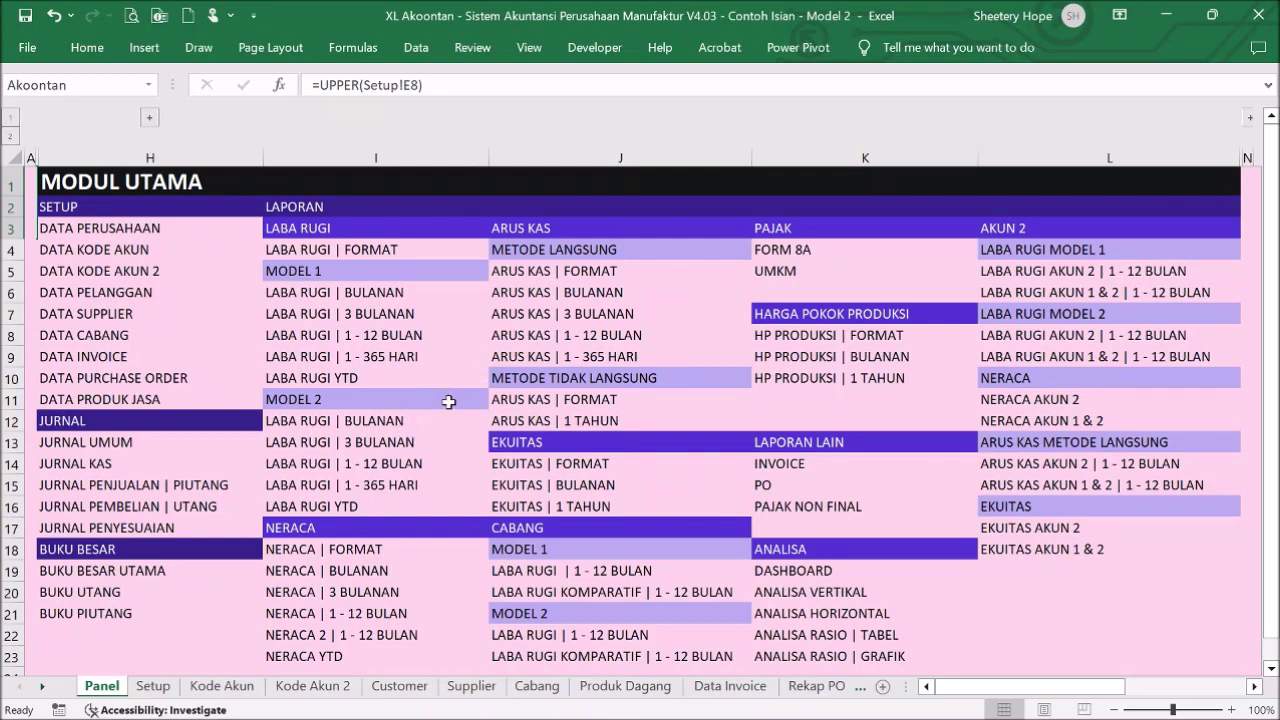
click(334, 370)
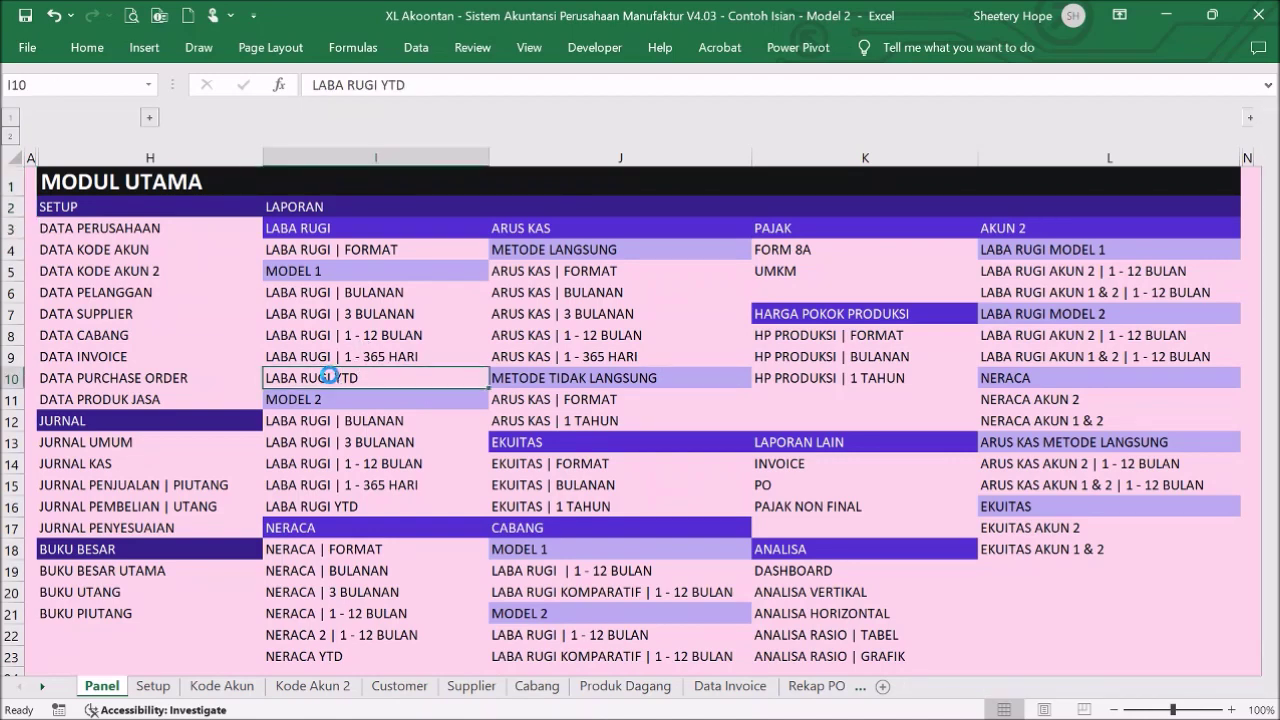
scroll(345, 408, down, 12)
scroll(349, 409, down, 20)
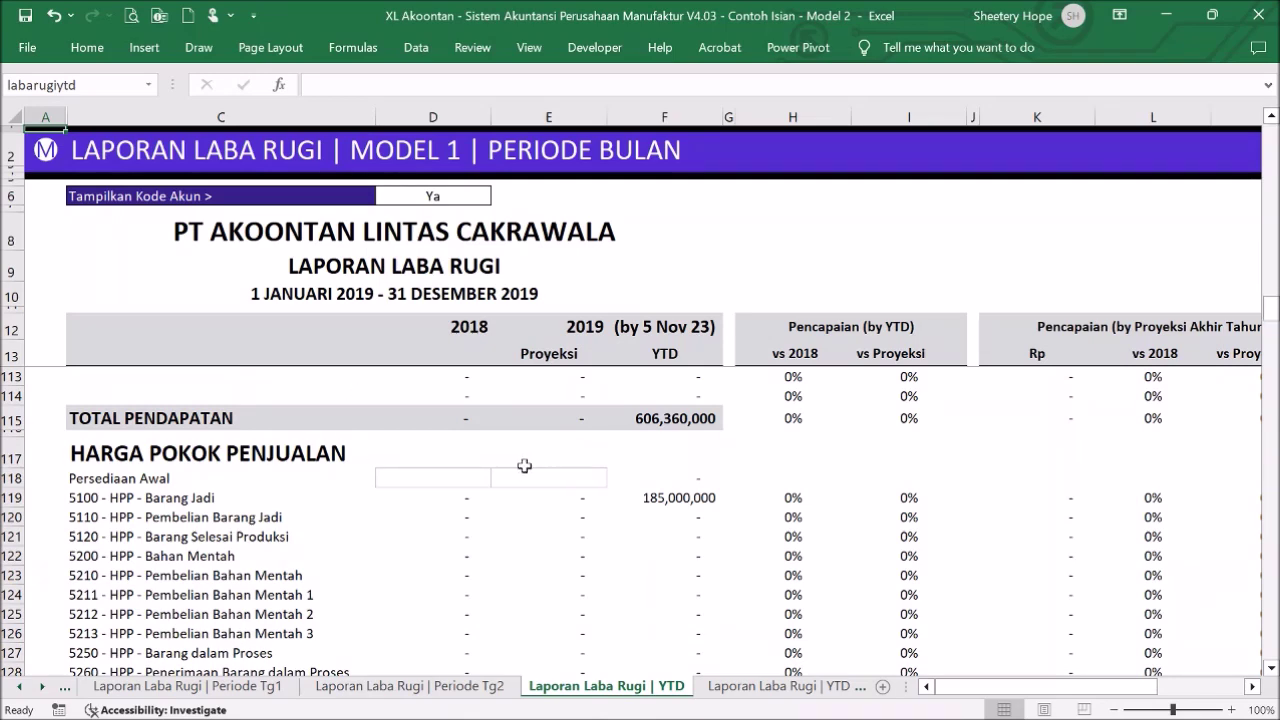
click(55, 158)
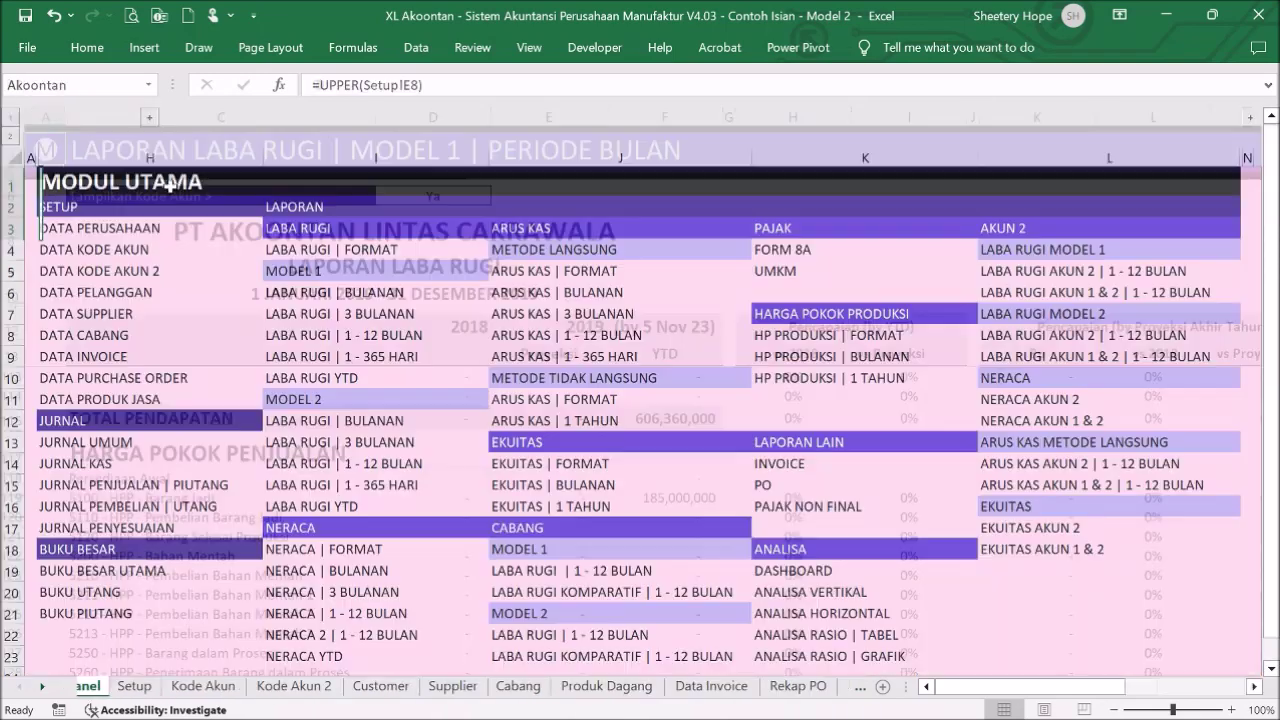
- Examine the Model 2 Laba Rugi 1 - 12 Bulan report down to Harga Pokok Penjualan and return to the main panel
click(343, 477)
scroll(360, 460, down, 9)
scroll(368, 440, down, 20)
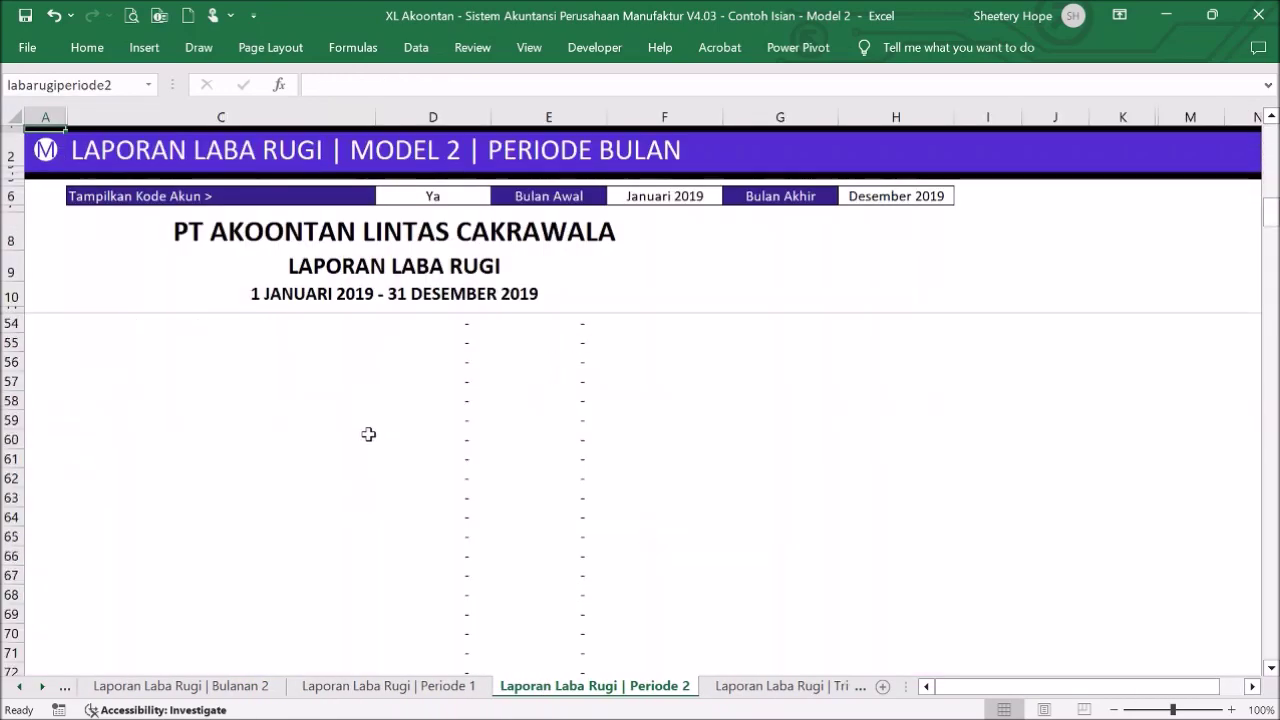
scroll(368, 428, up, 1)
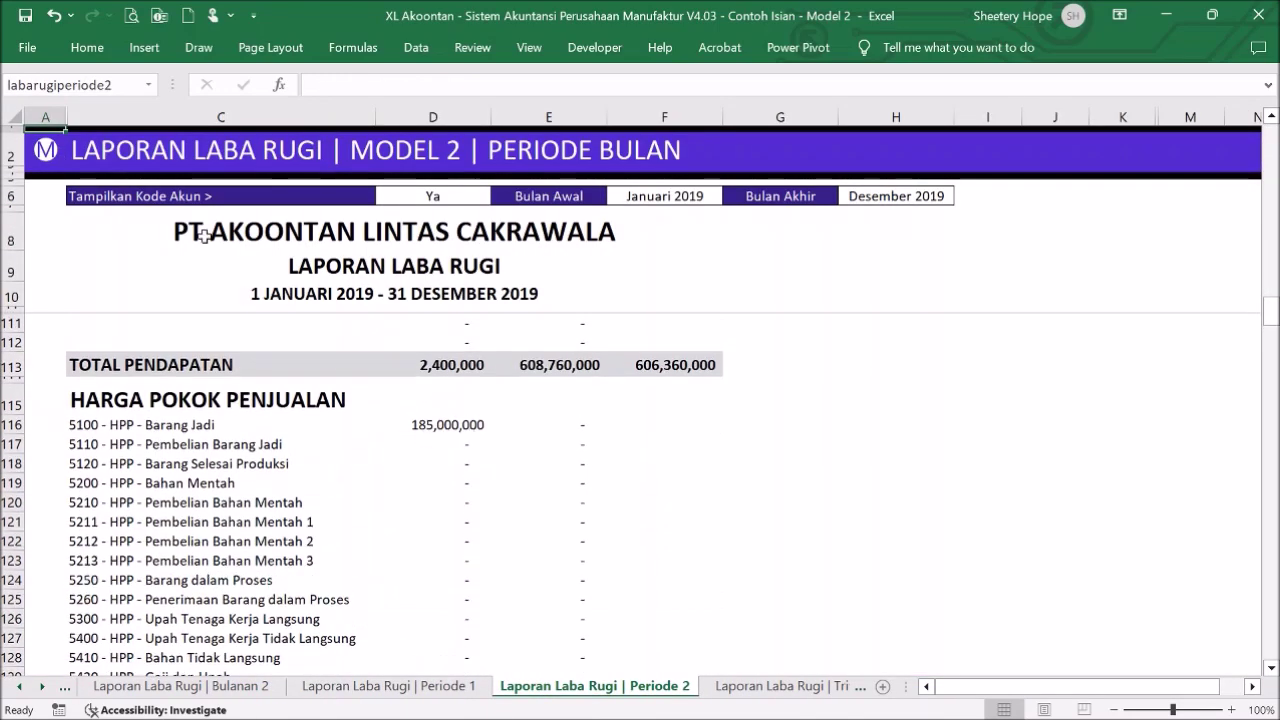
click(58, 151)
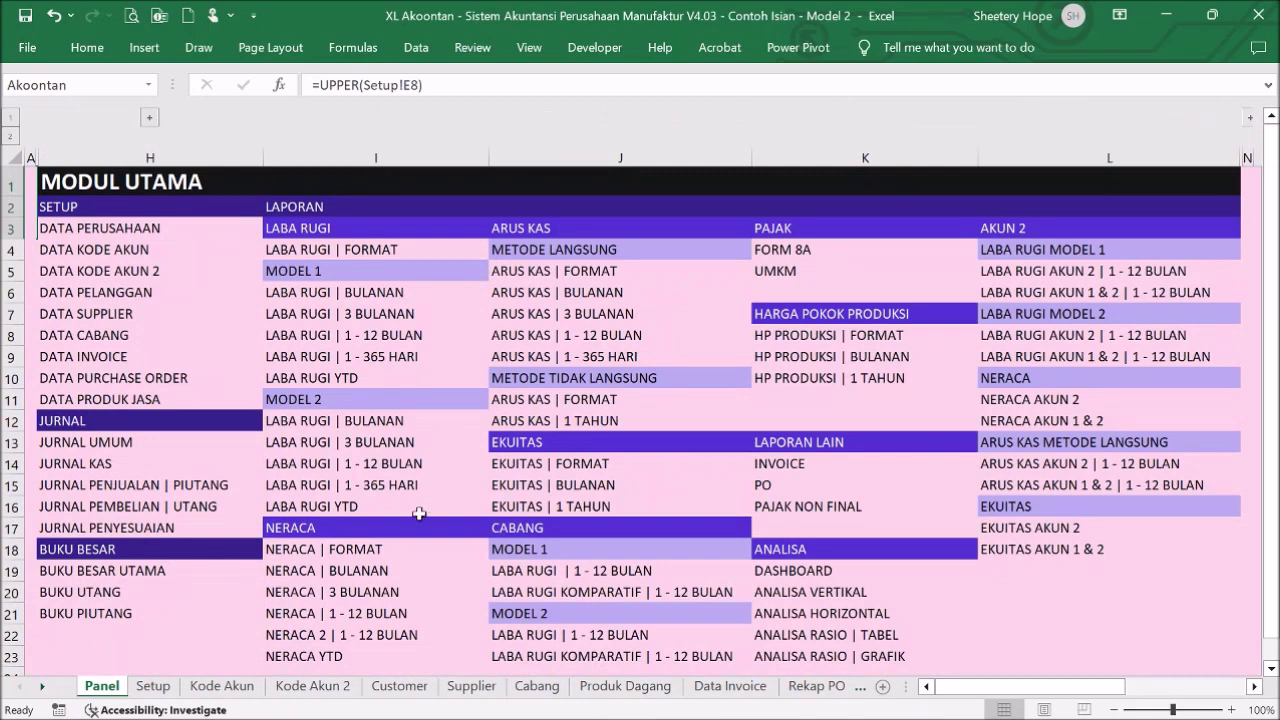
- View the Neraca reports for Bulanan, 1 - 12 Bulan and YTD, returning to the main panel after each
click(362, 570)
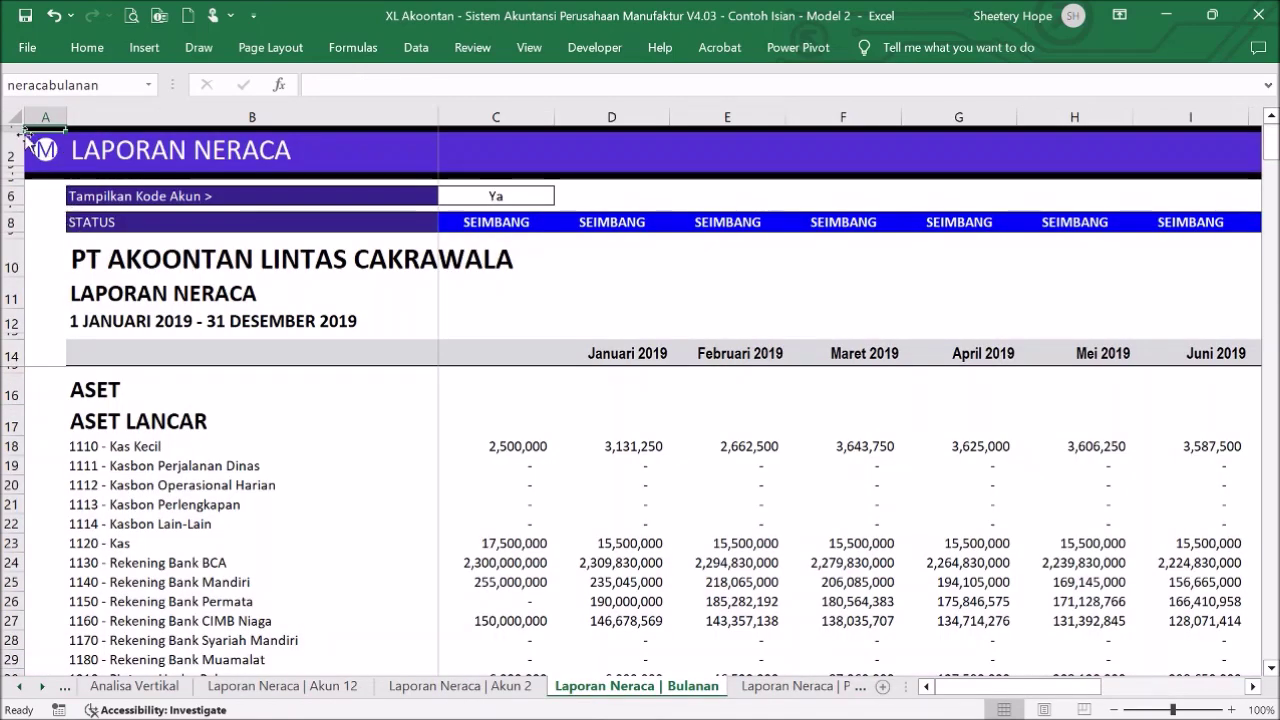
click(45, 150)
click(340, 607)
scroll(989, 331, up, 9)
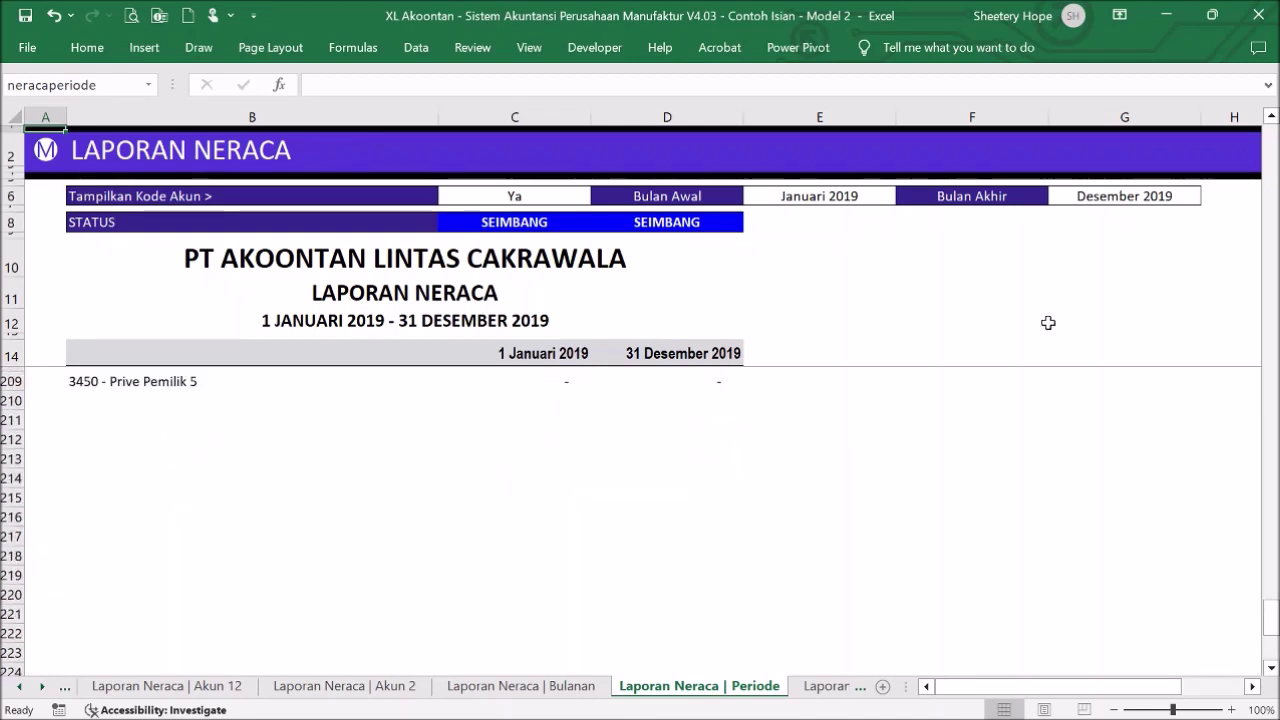
drag(1271, 588, 1271, 121)
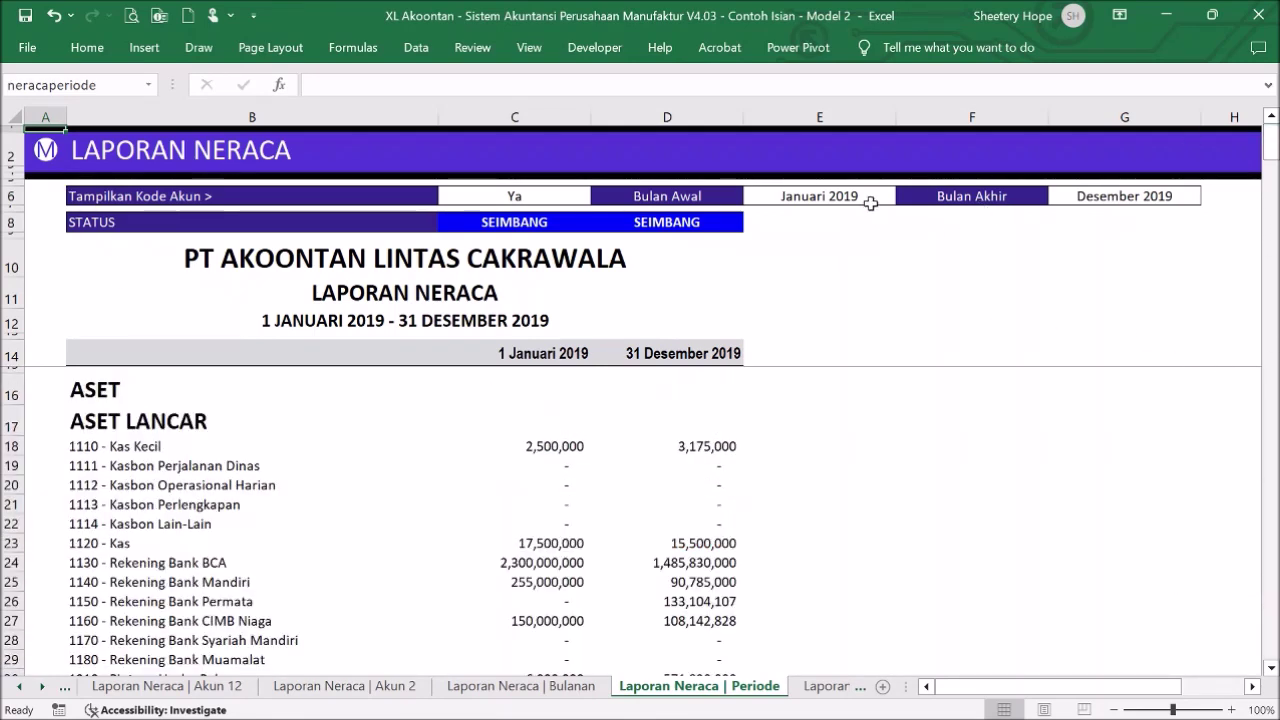
click(74, 150)
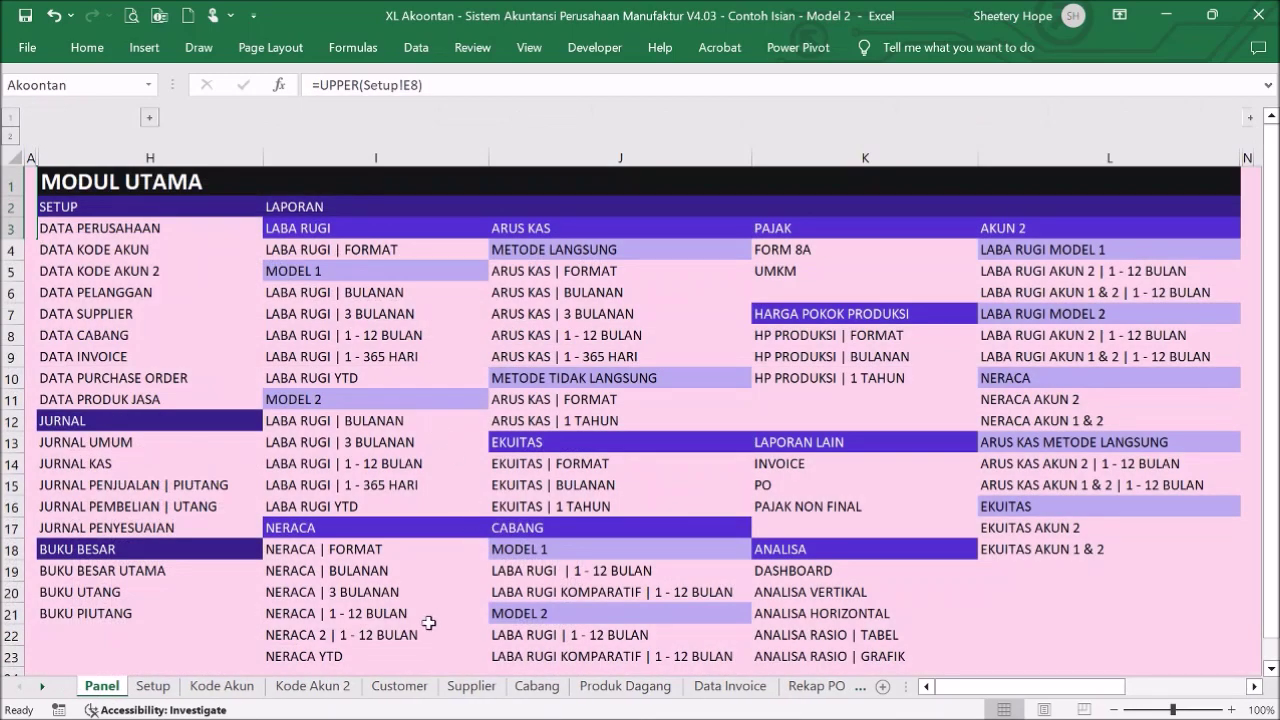
click(328, 655)
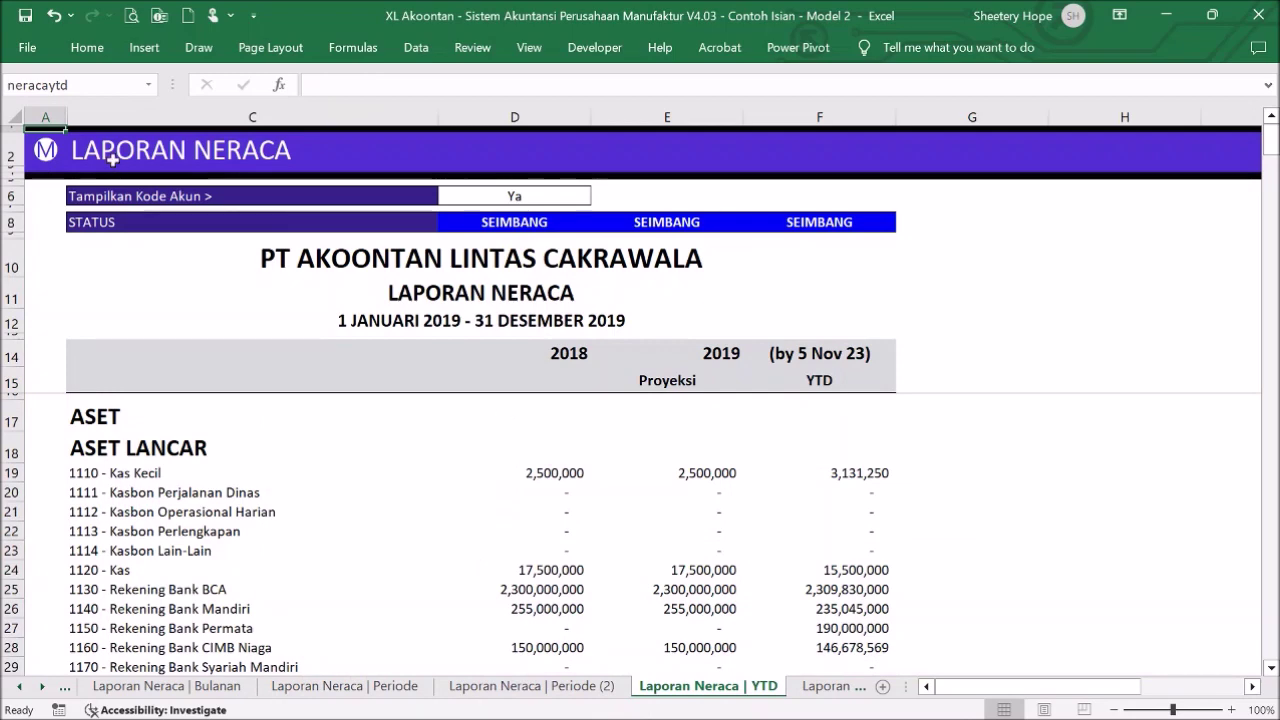
click(46, 143)
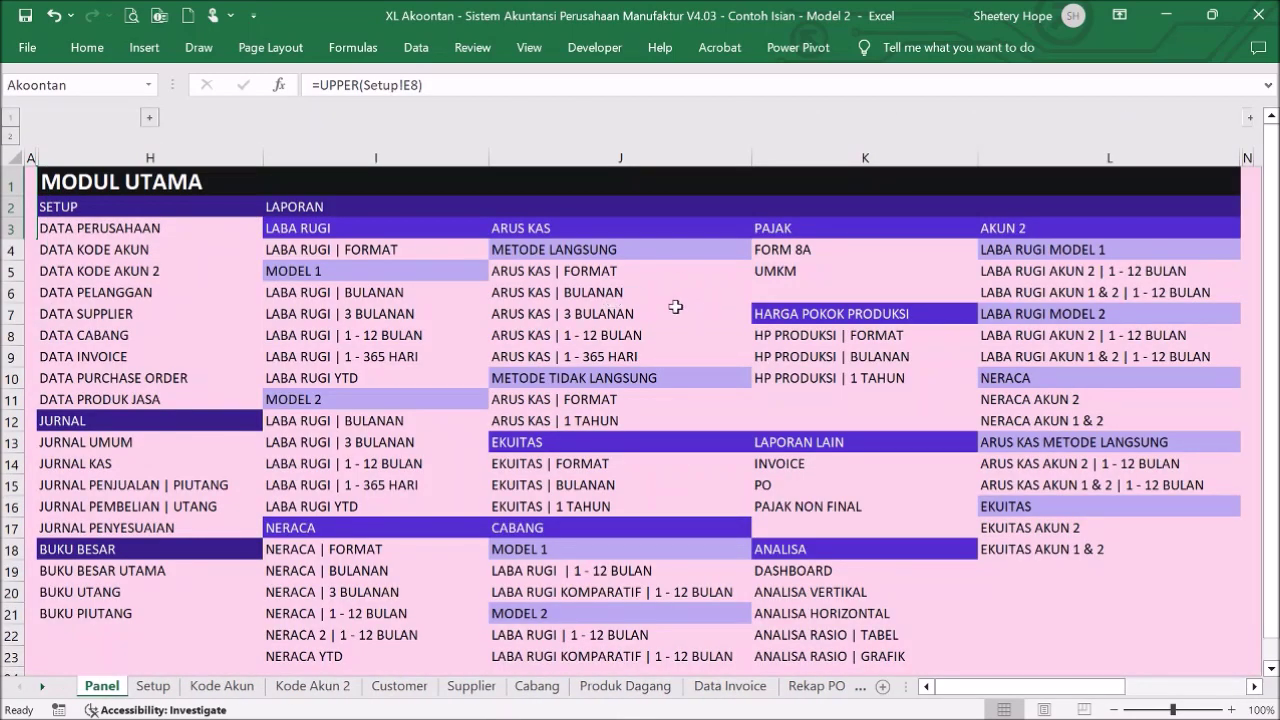
- View the Metode Langsung Arus Kas Bulanan and 1 - 365 Hari reports, returning to the main panel after each
click(591, 290)
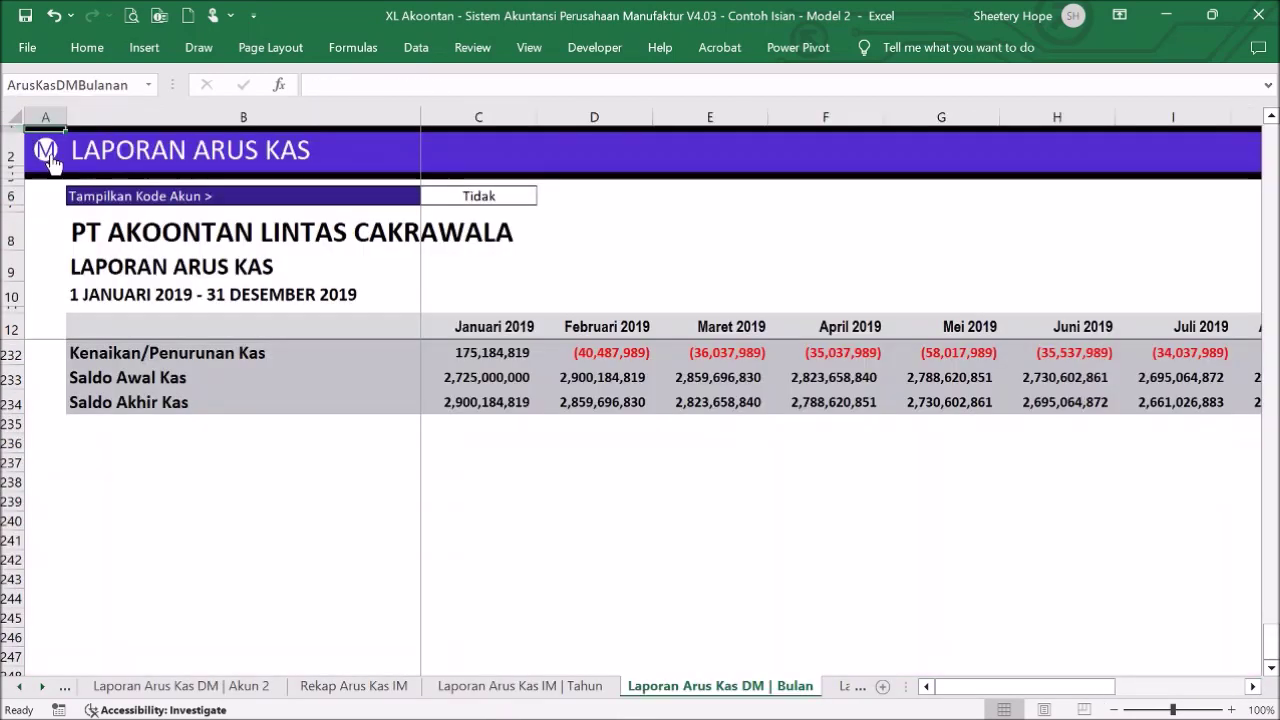
click(44, 152)
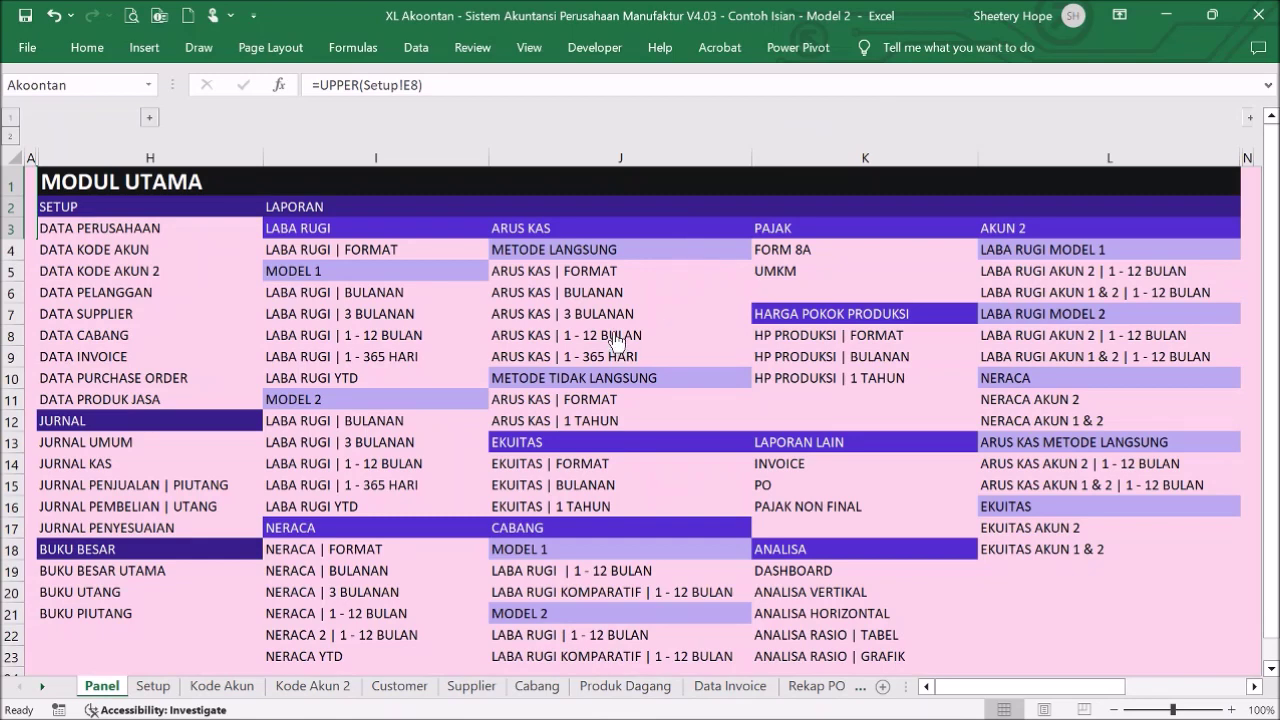
click(545, 360)
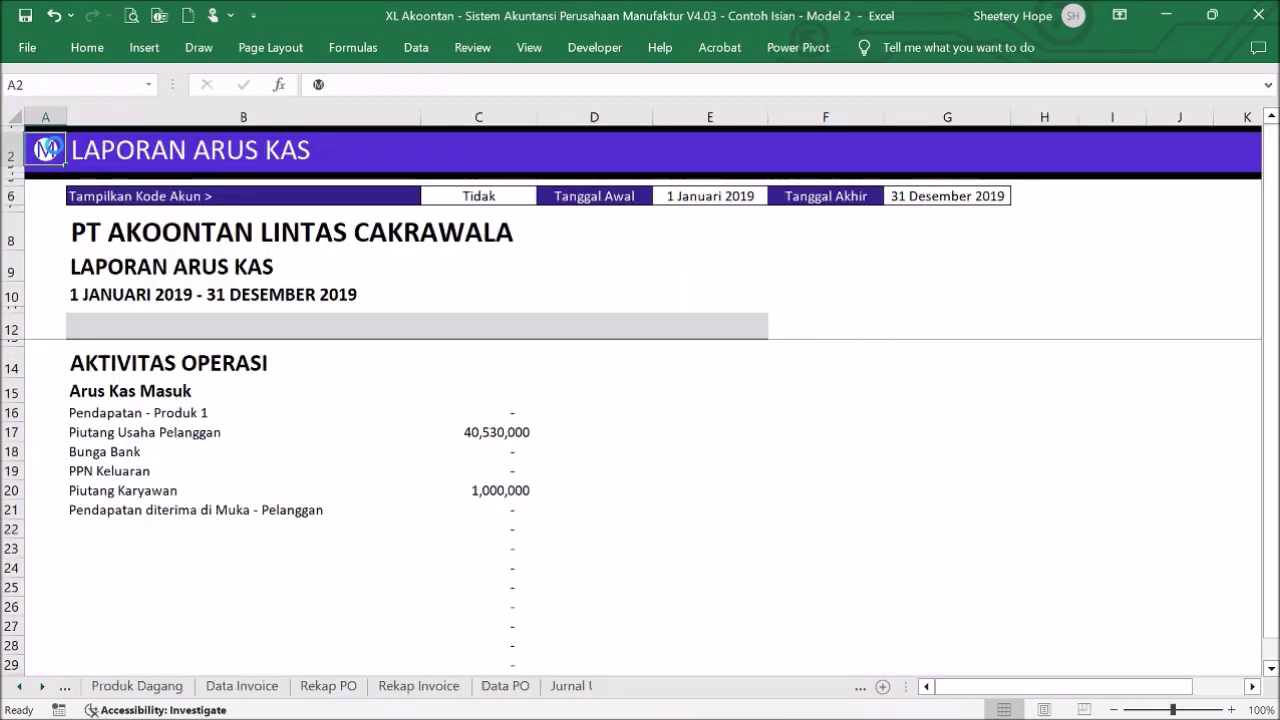
click(47, 149)
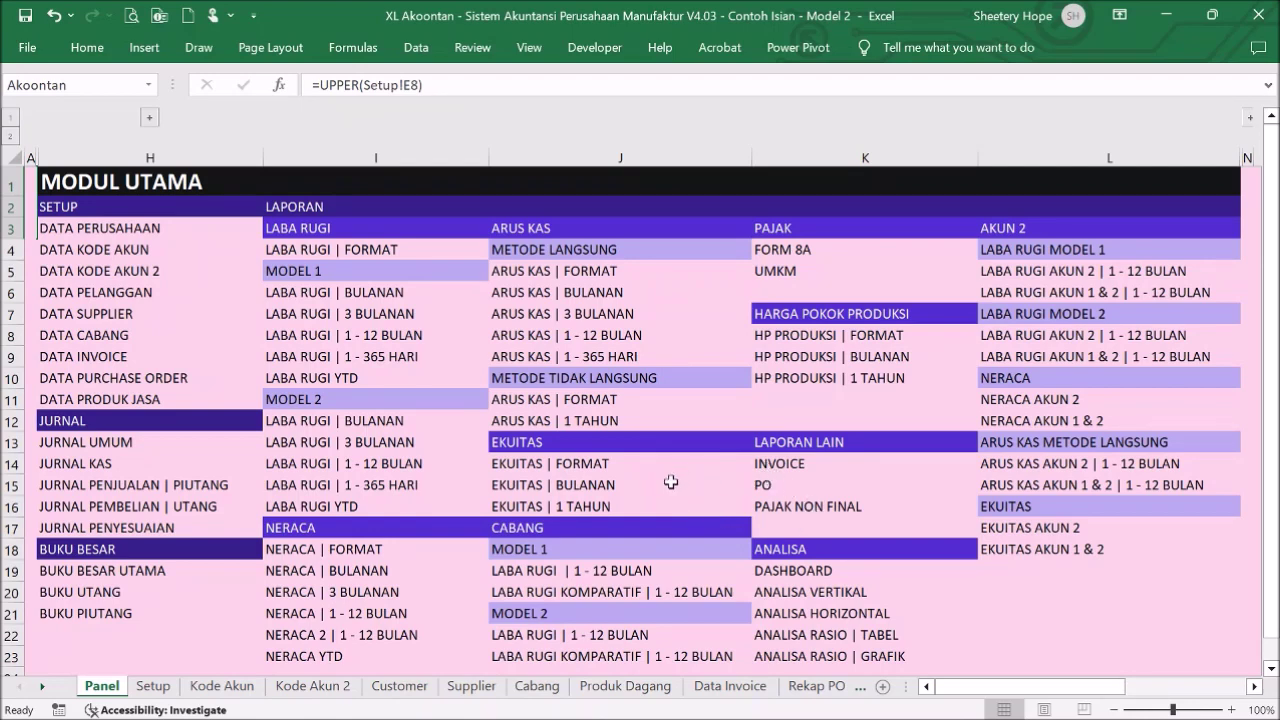
- View the Ekuitas 1 Tahun report and return to the main panel
click(582, 508)
click(55, 155)
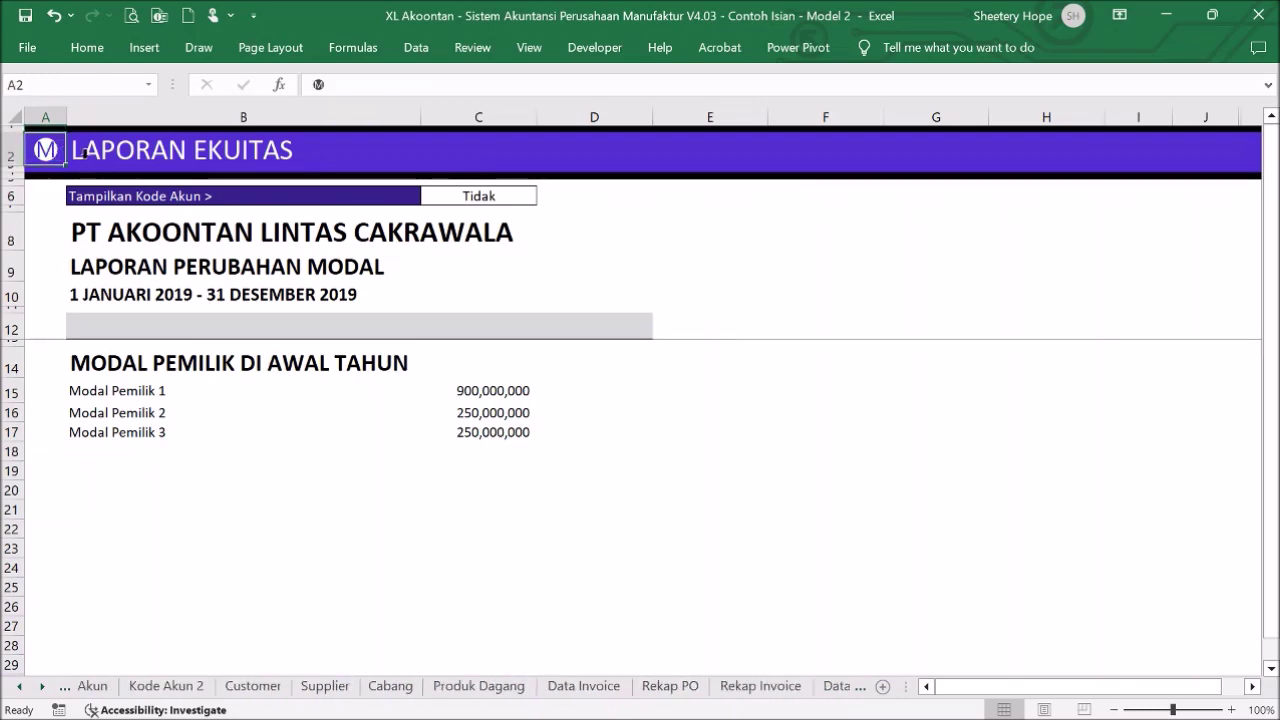
- View the Cabang Model 1 Laba Rugi 1 - 12 Bulan and Laba Rugi Komparatif reports, returning to the main panel after each
scroll(703, 511, down, 1)
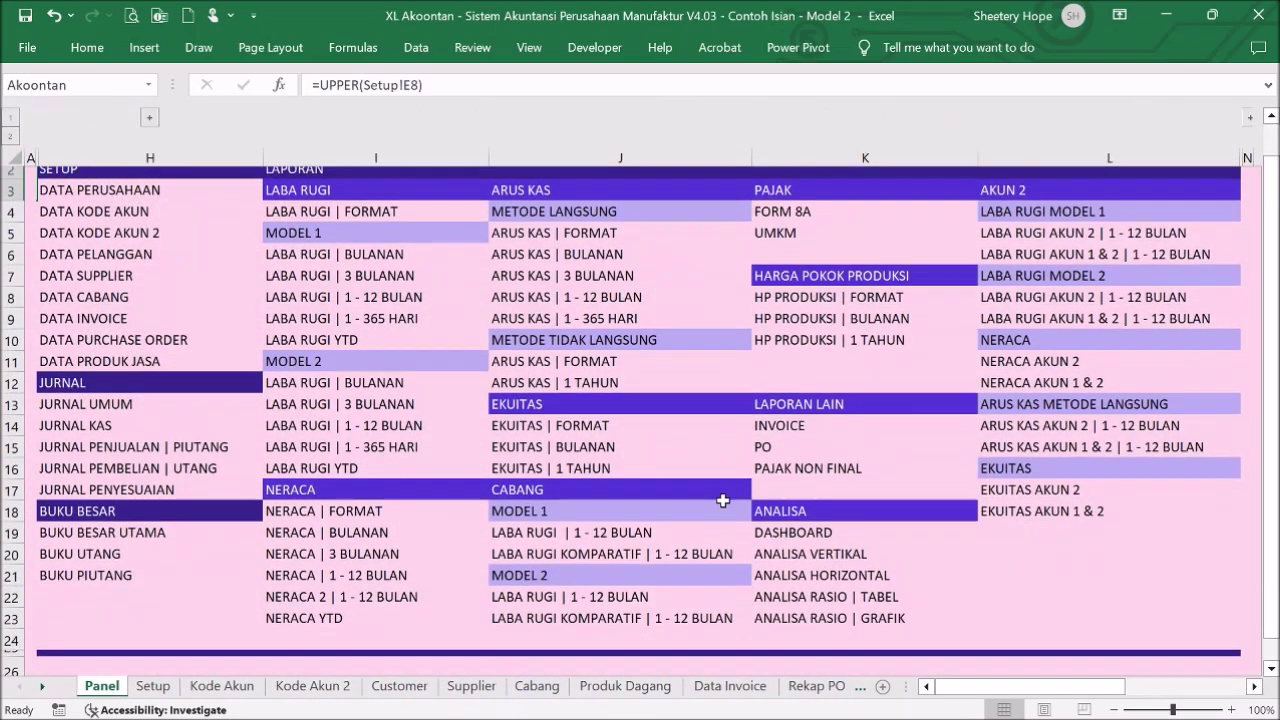
click(627, 498)
scroll(731, 430, up, 4)
drag(1273, 335, 1272, 132)
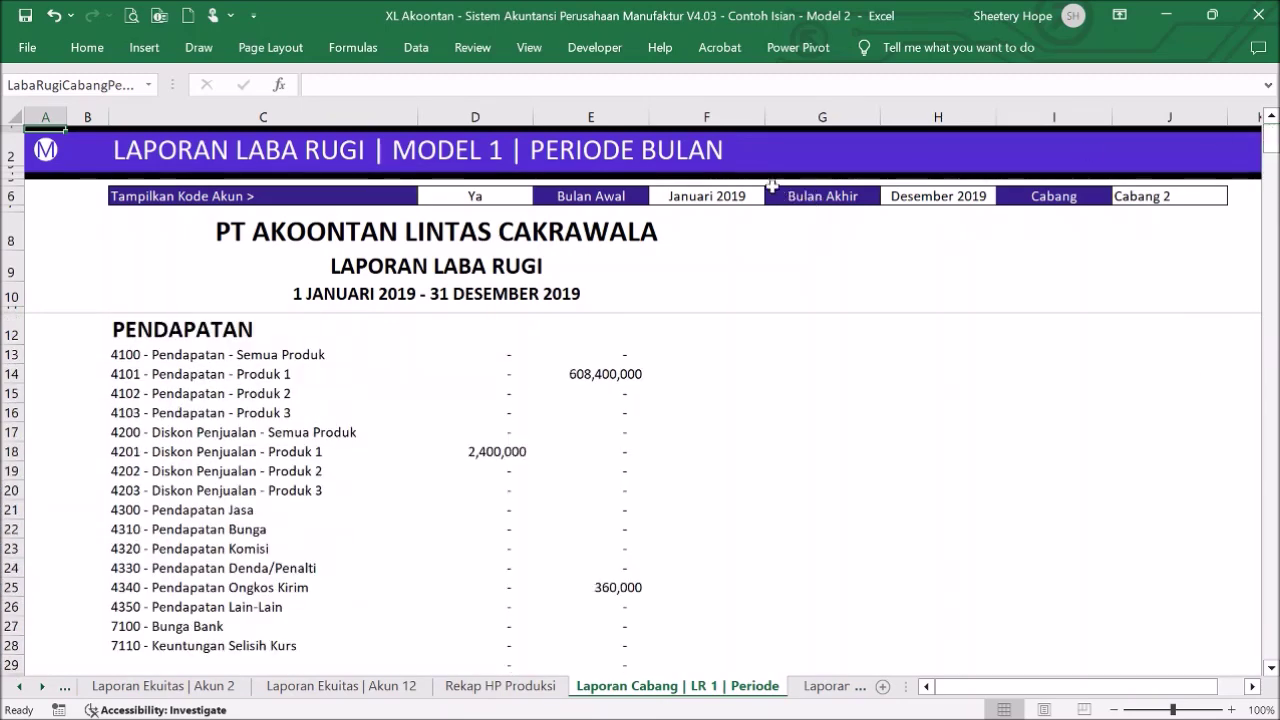
click(46, 150)
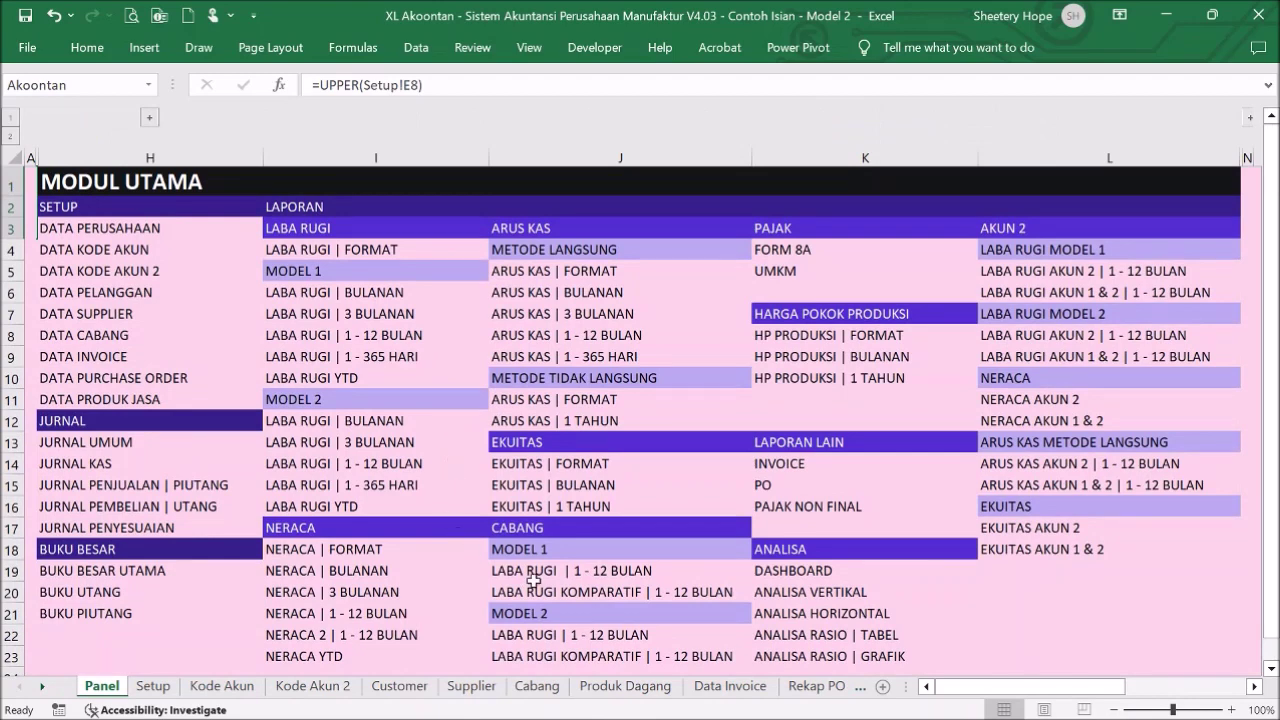
click(580, 590)
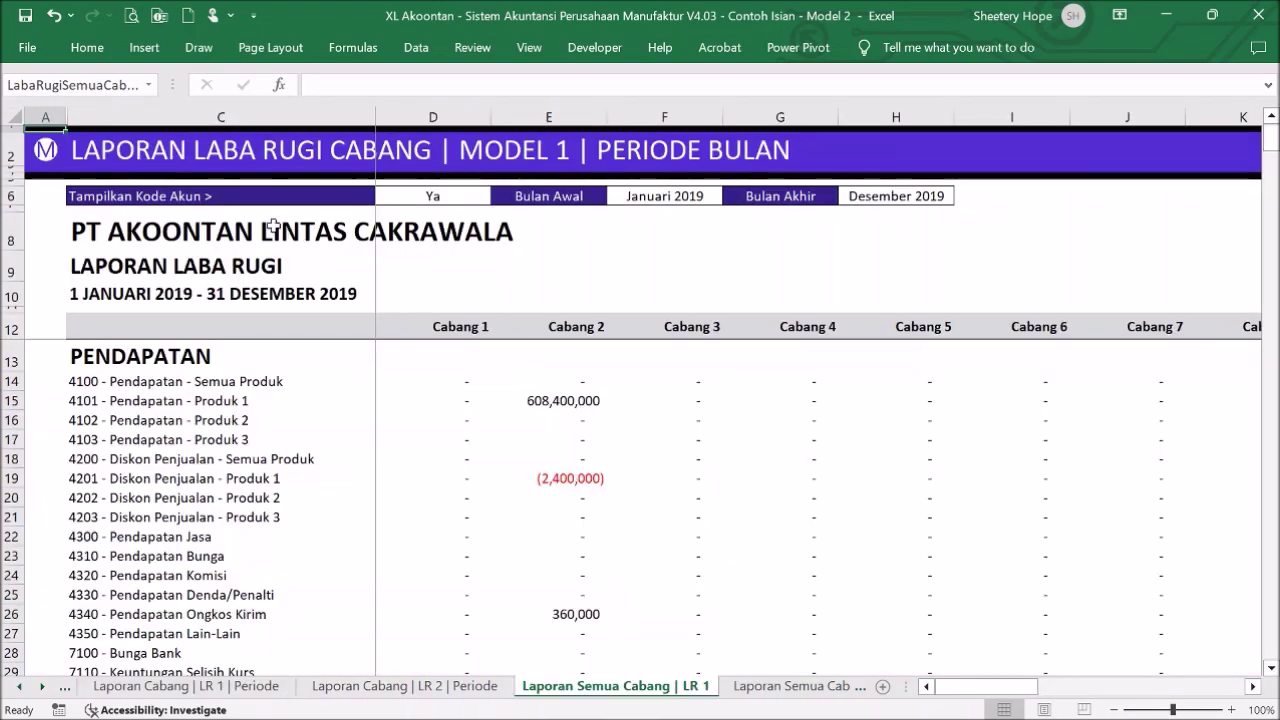
click(46, 151)
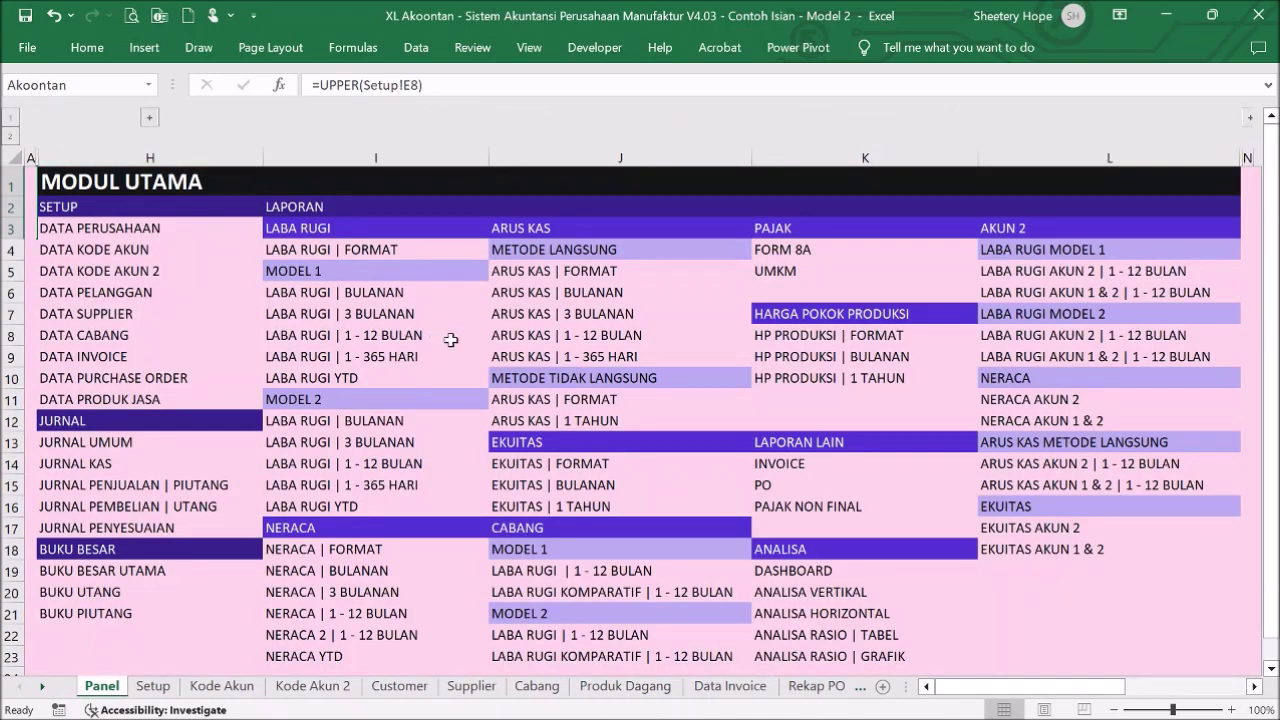
- View the Pajak reports Form 8A and UMKM, returning to the main panel after each
click(800, 250)
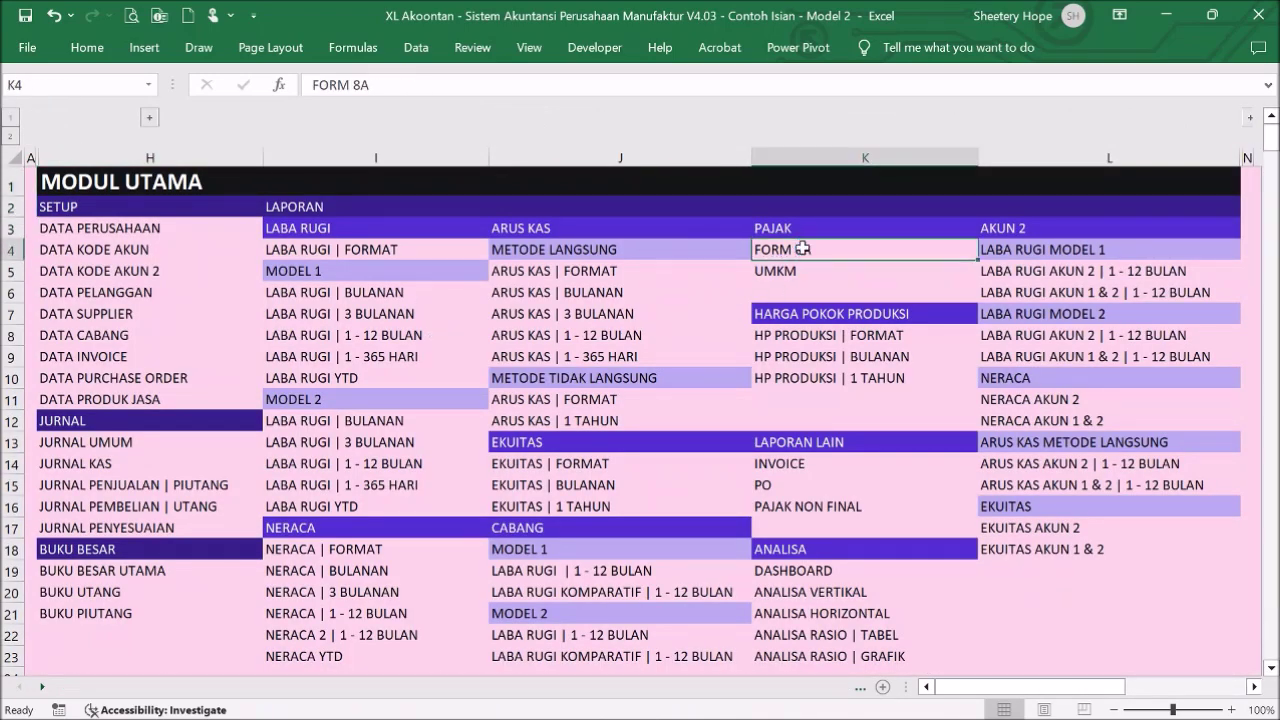
click(46, 151)
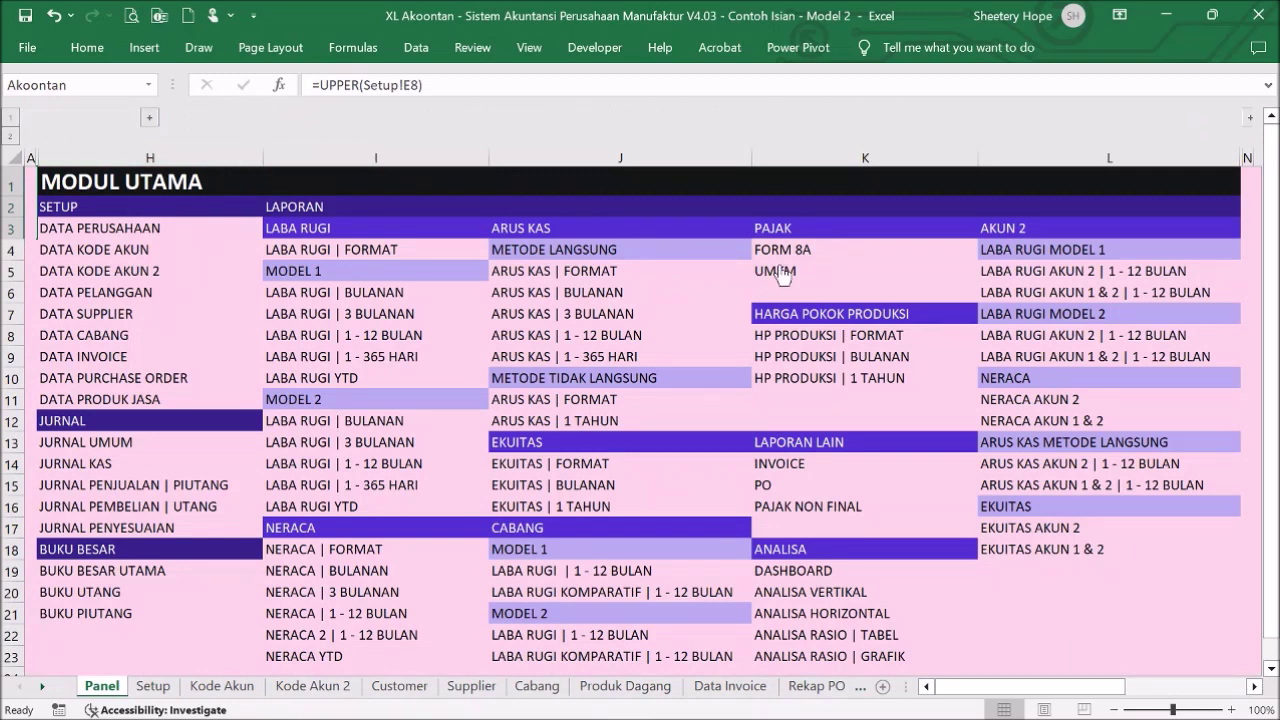
click(762, 272)
click(140, 152)
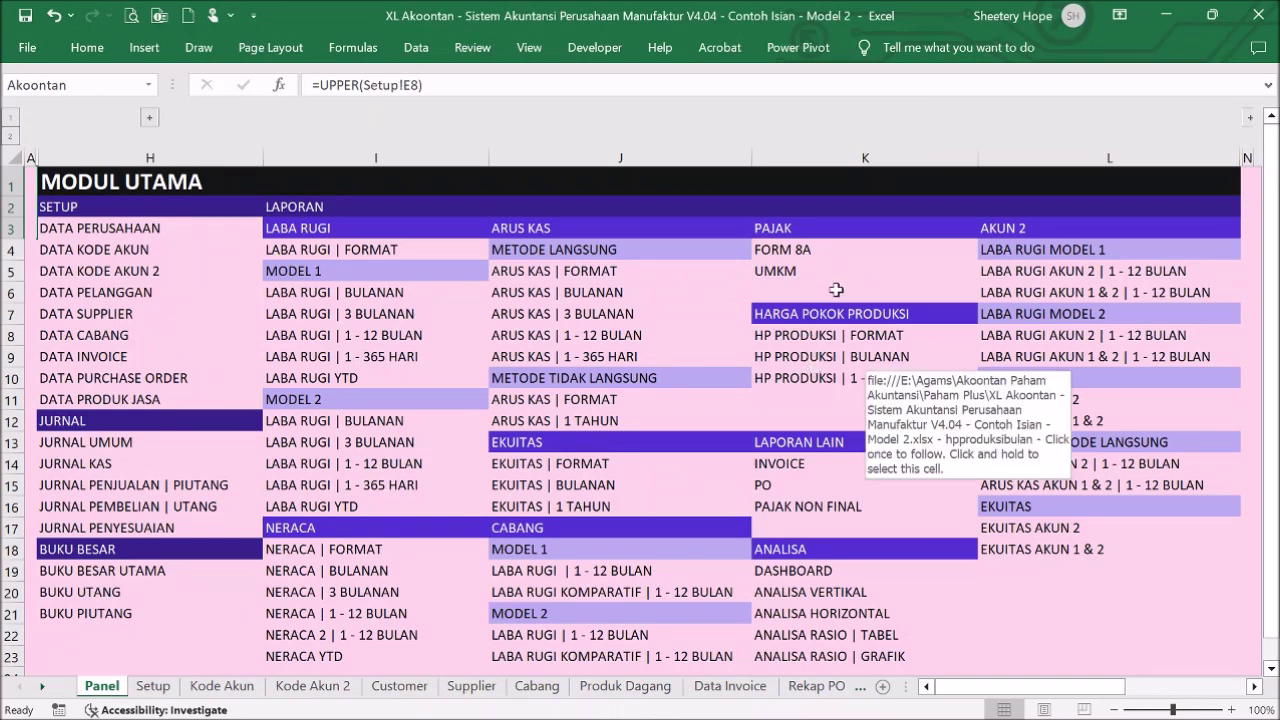
- View the HP Produksi Bulanan report from its first rows and the HP Produksi 1 - 12 Bulan report, returning to the main panel after each
click(817, 360)
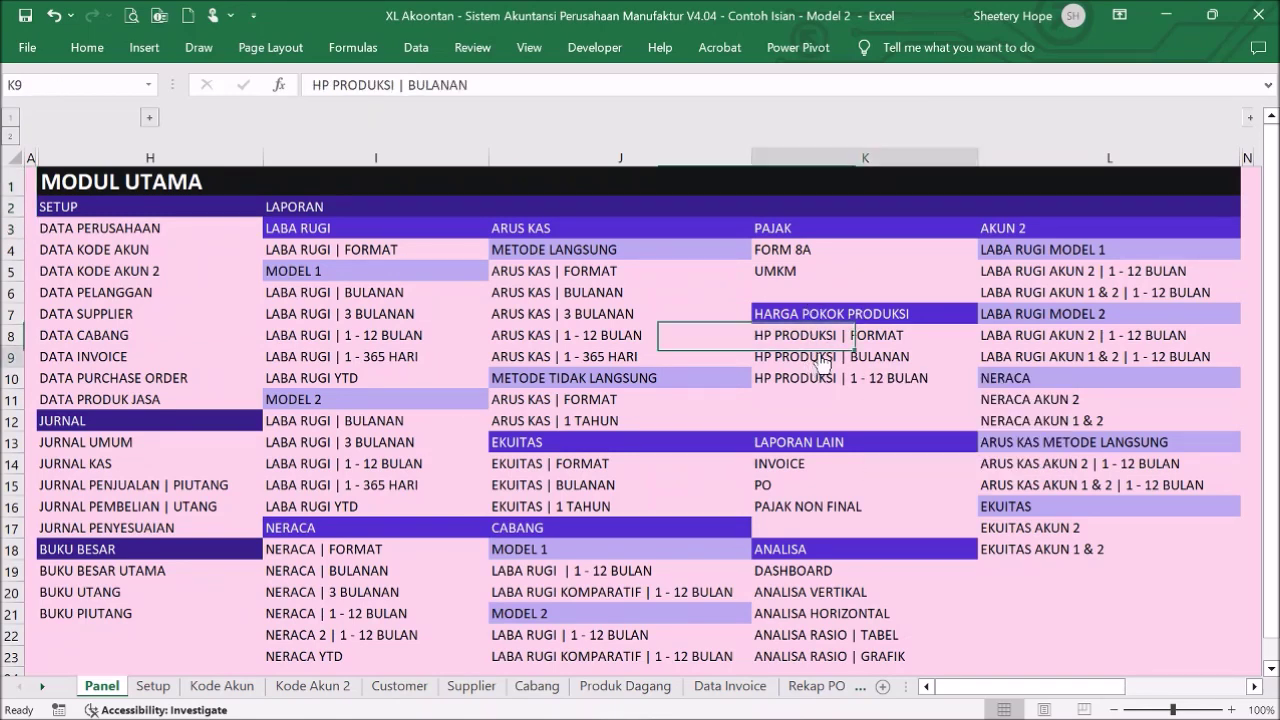
scroll(1147, 502, up, 7)
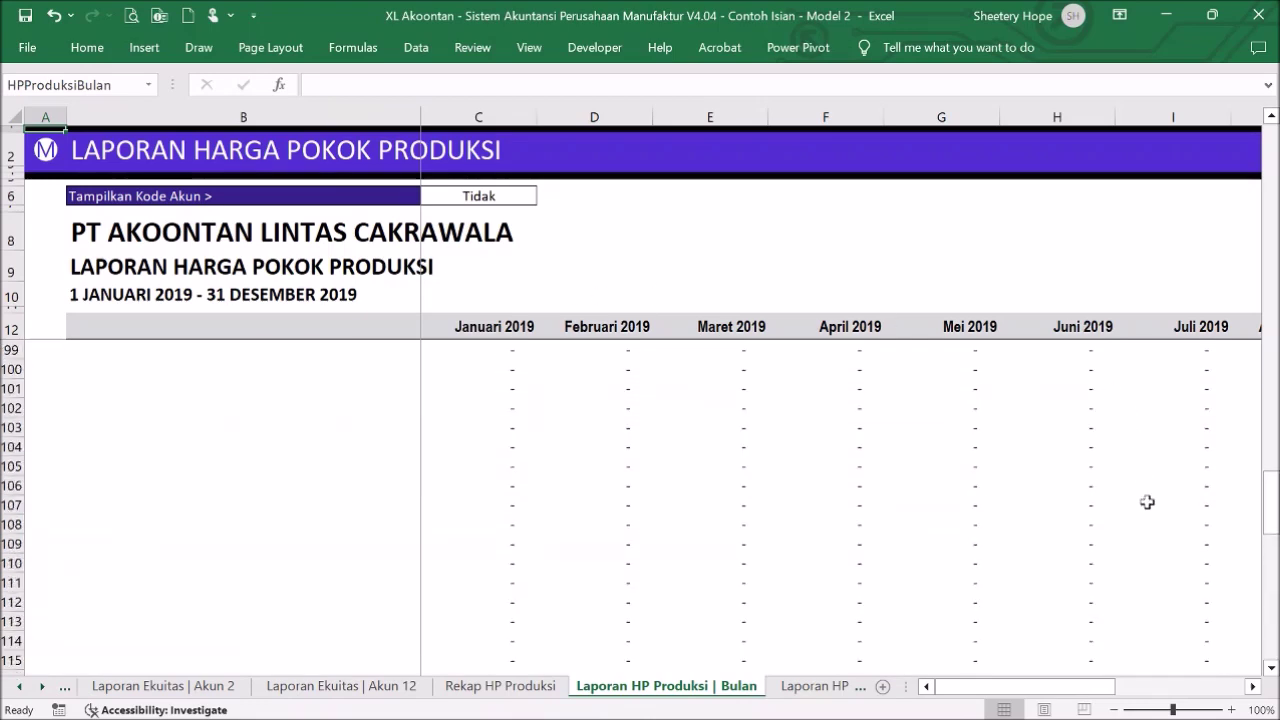
drag(1270, 502, 1270, 156)
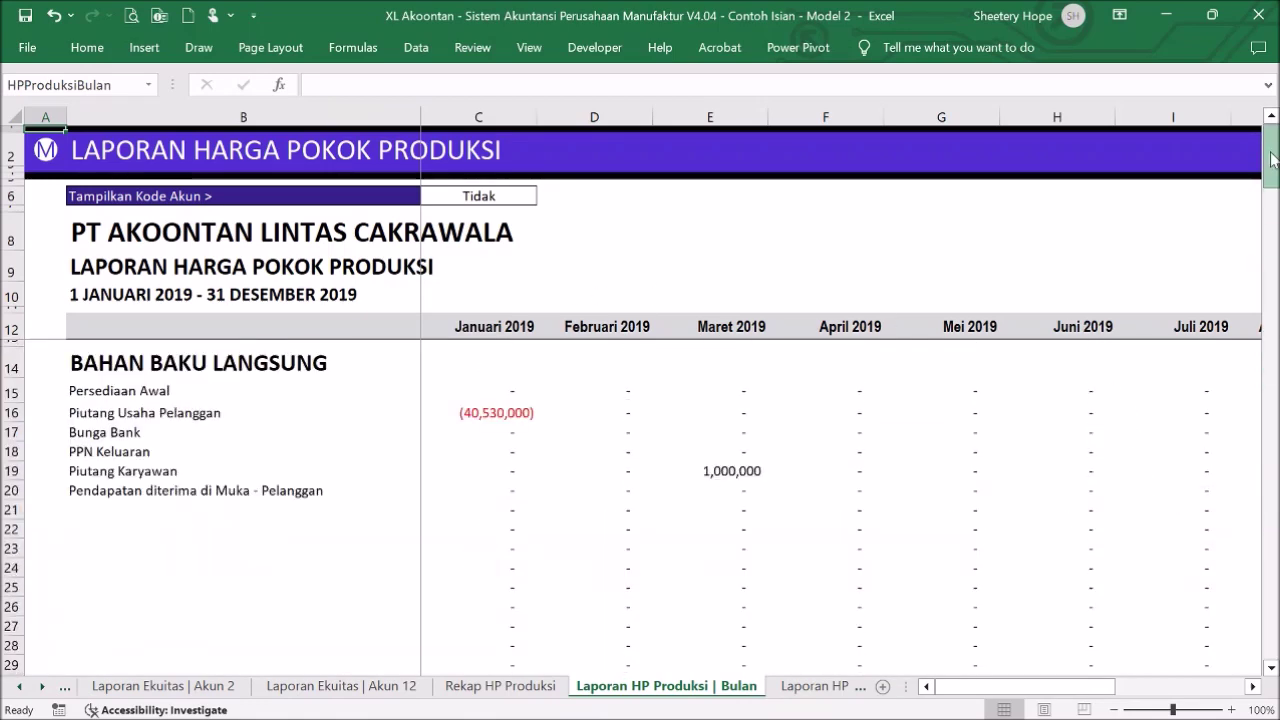
click(62, 152)
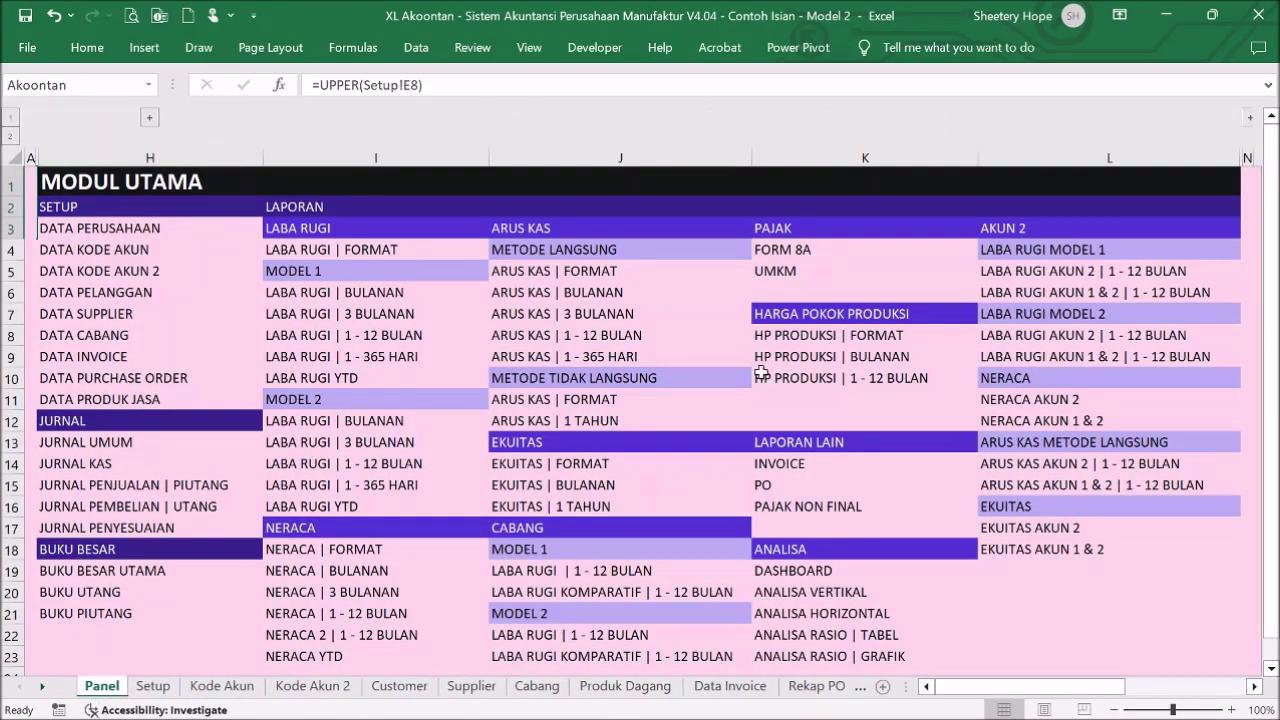
click(798, 385)
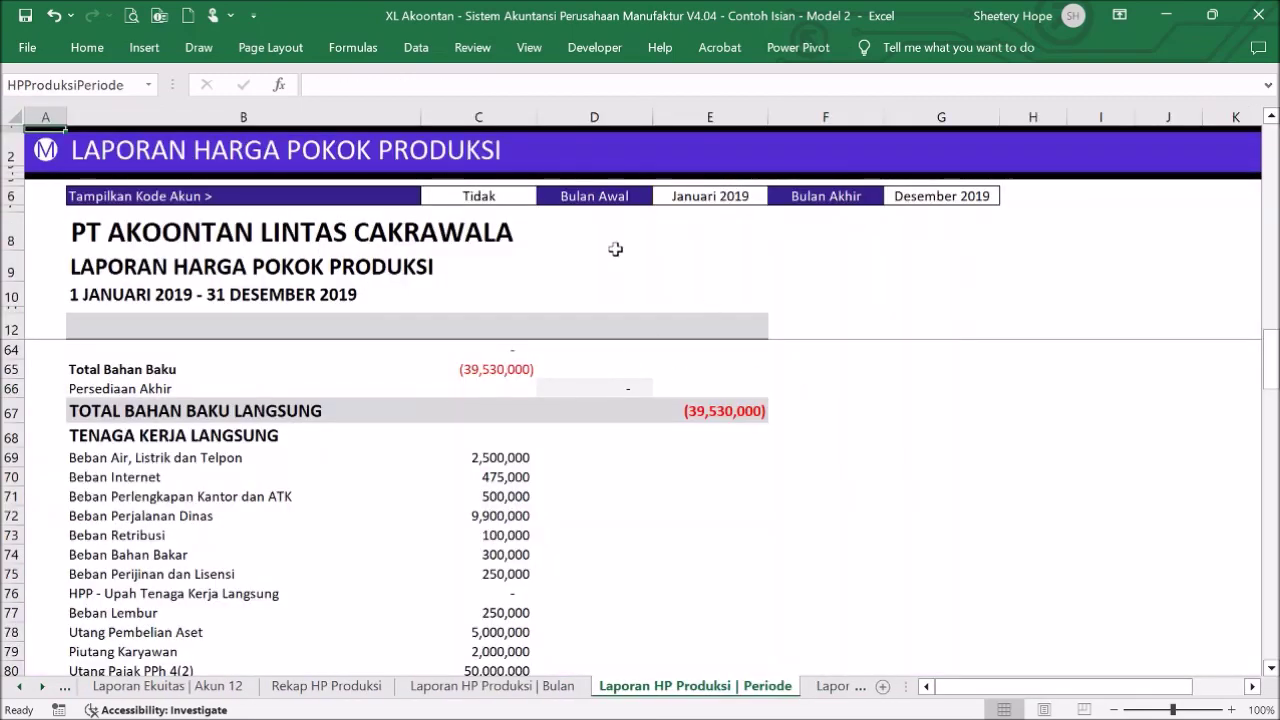
click(46, 151)
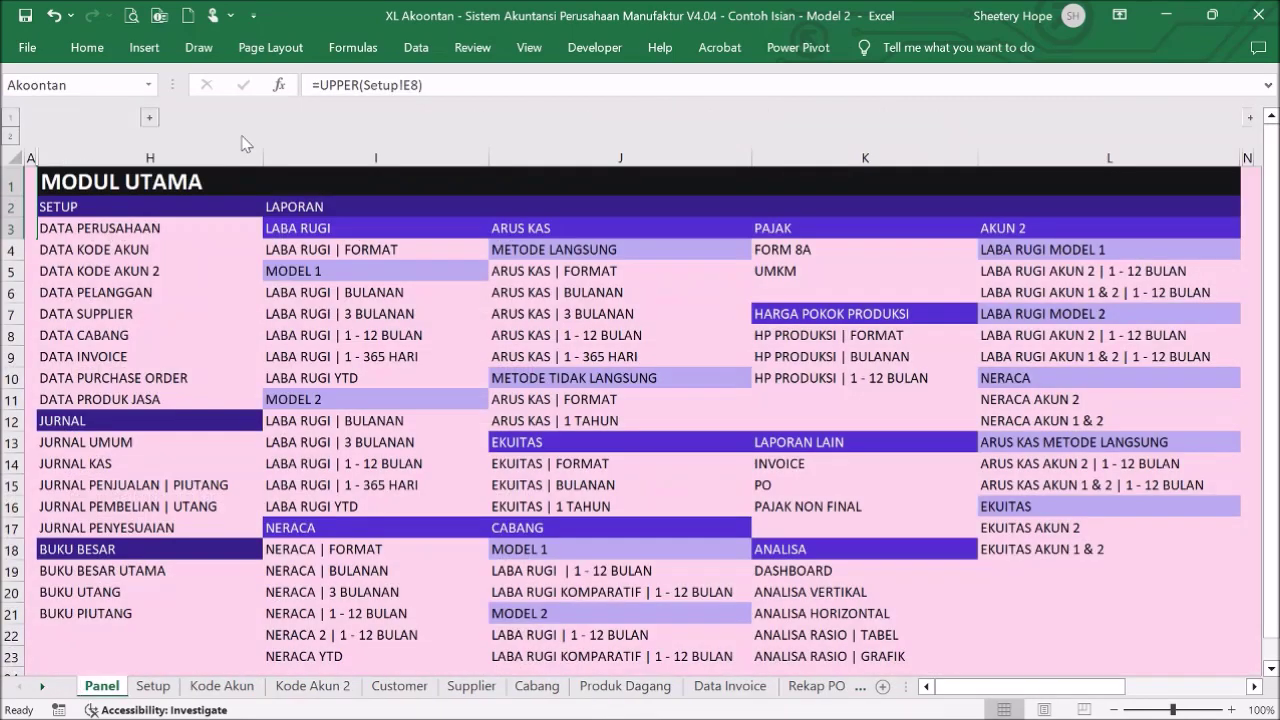
- View the Laporan Lain reports Invoice, PO and Pajak Non Final, returning to the main panel after each
click(785, 466)
click(48, 151)
click(768, 408)
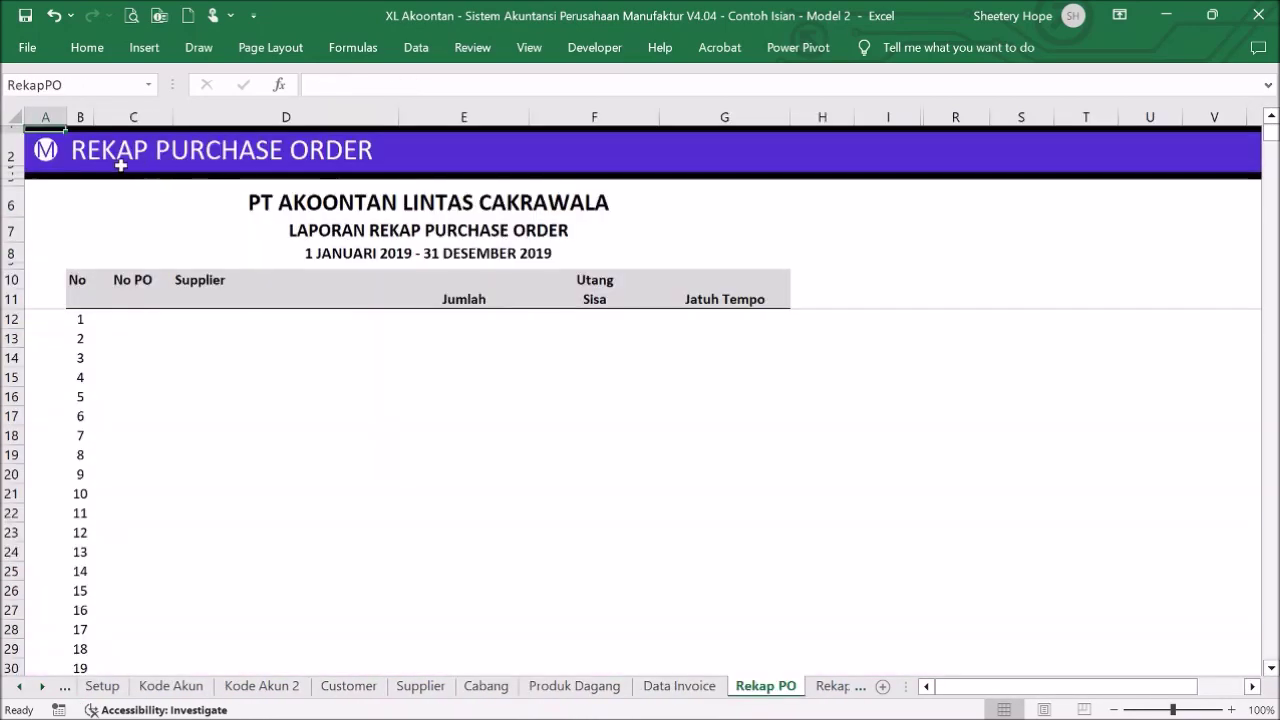
click(46, 152)
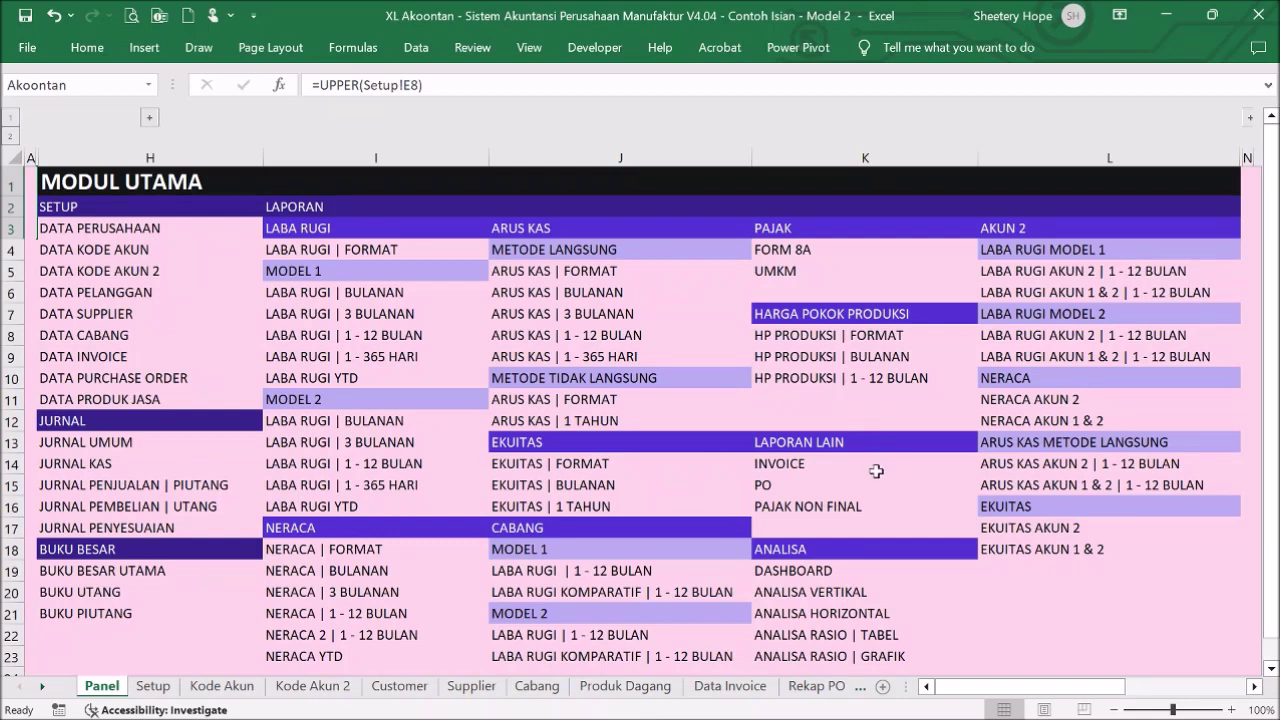
click(845, 510)
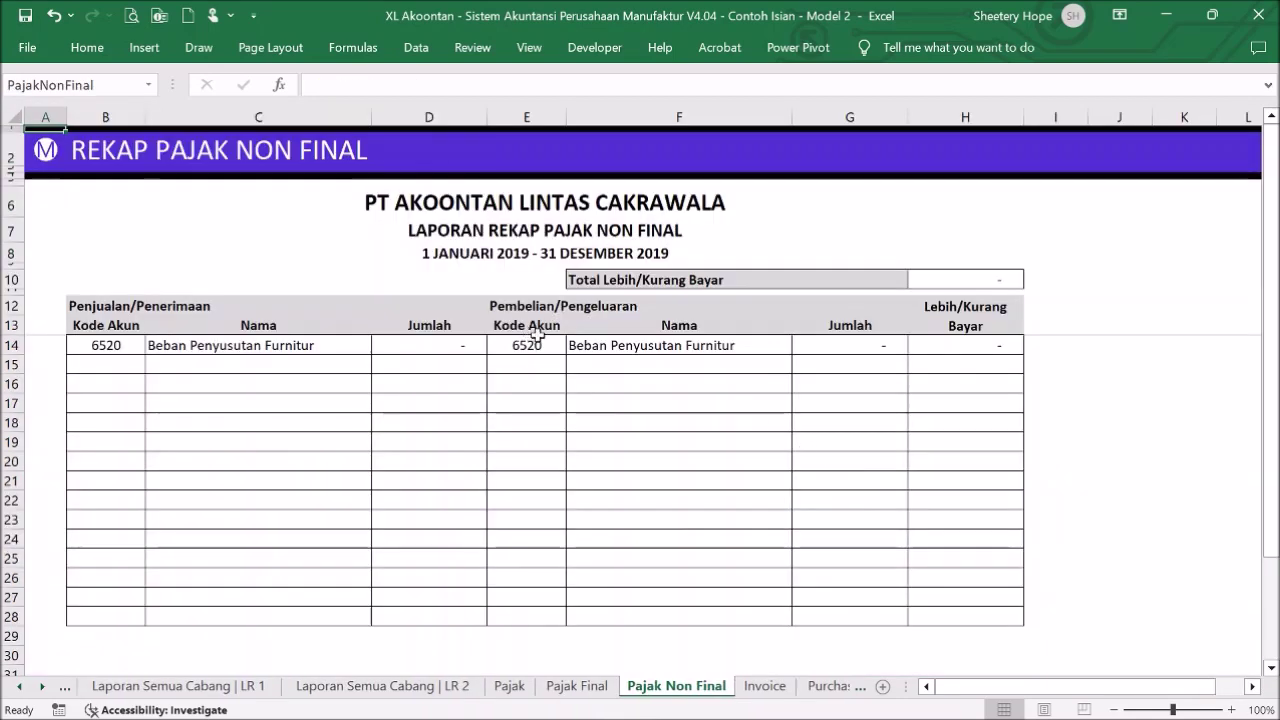
click(46, 151)
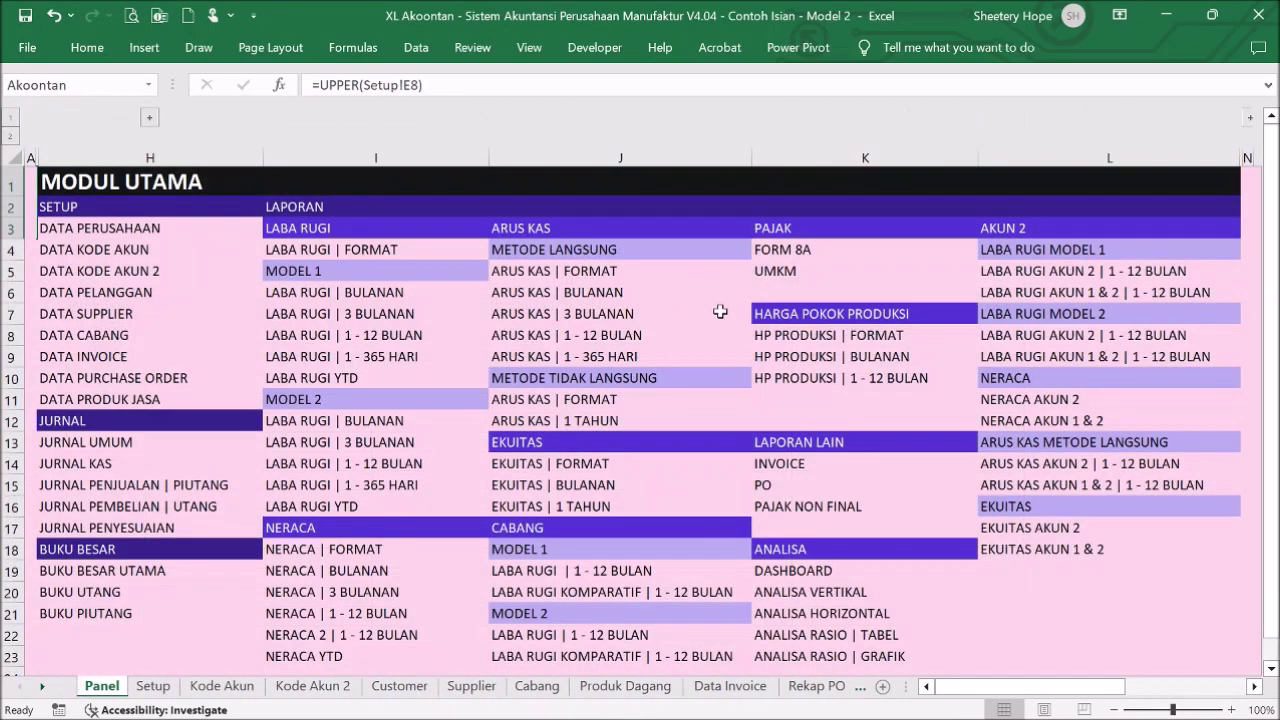
- Look through the Analisa Dashboard's charts and financial indicators, then return to the main panel
scroll(849, 438, down, 1)
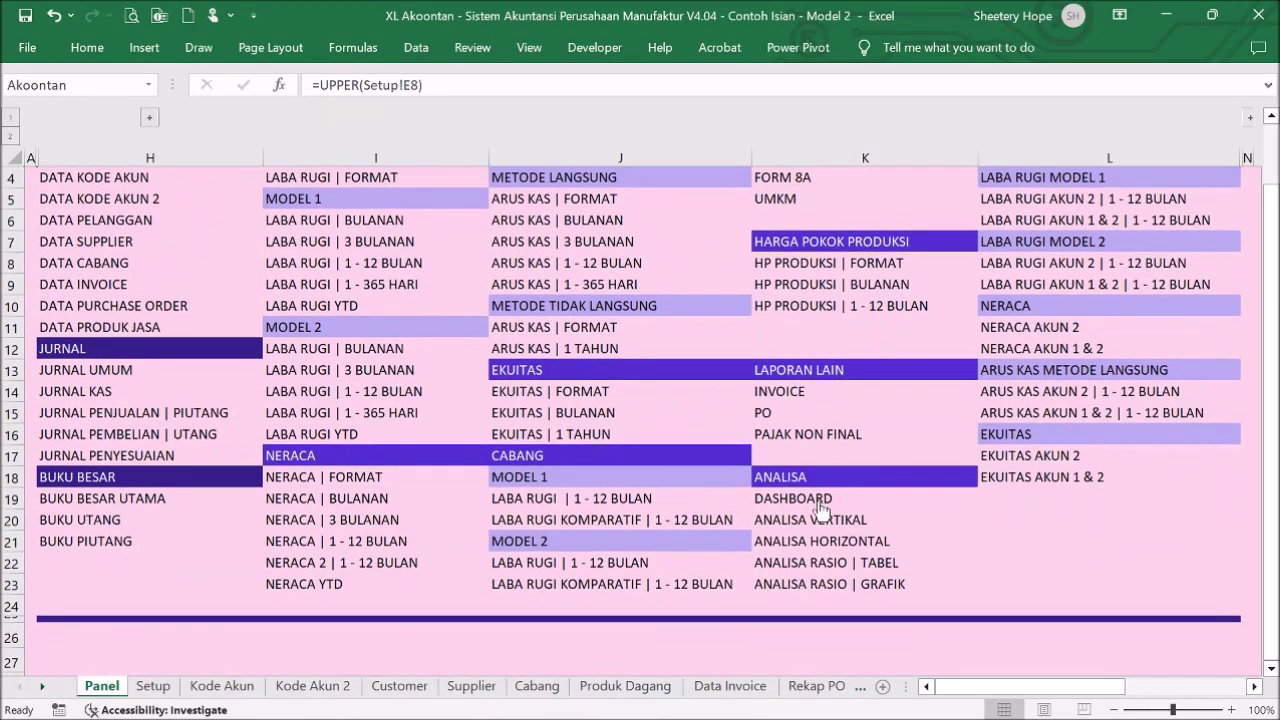
click(820, 500)
scroll(885, 465, down, 10)
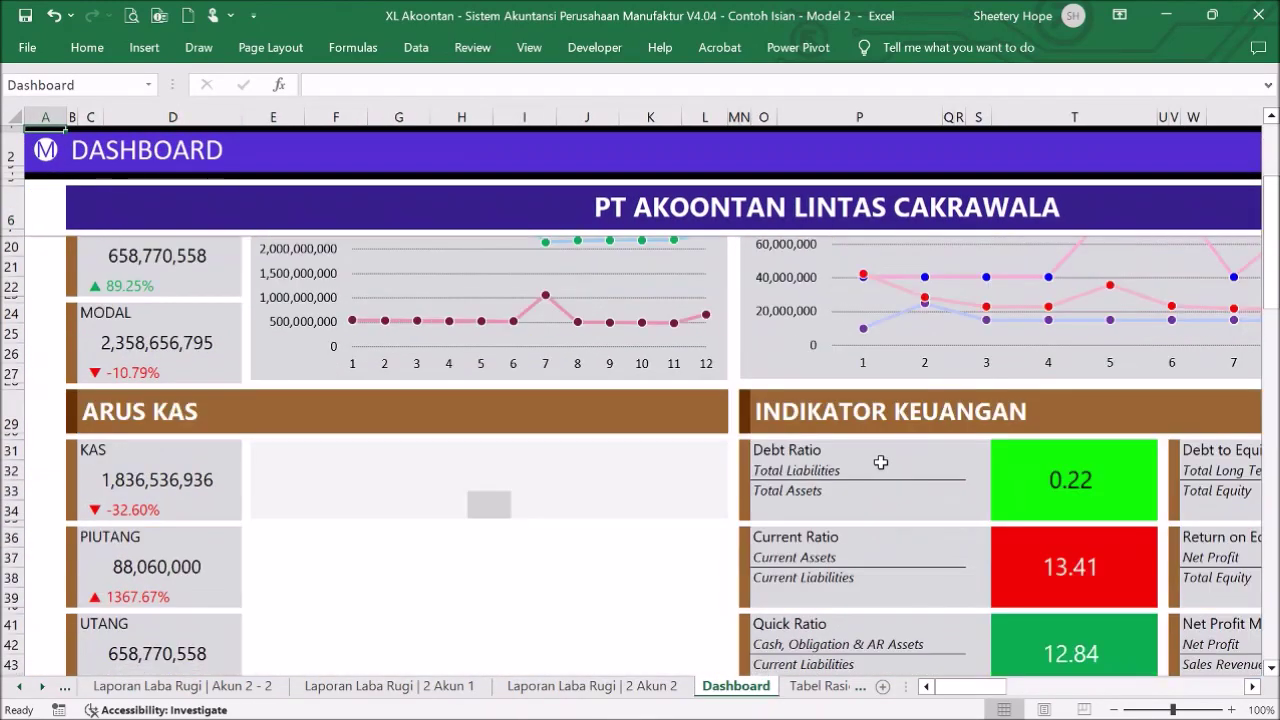
scroll(880, 460, up, 10)
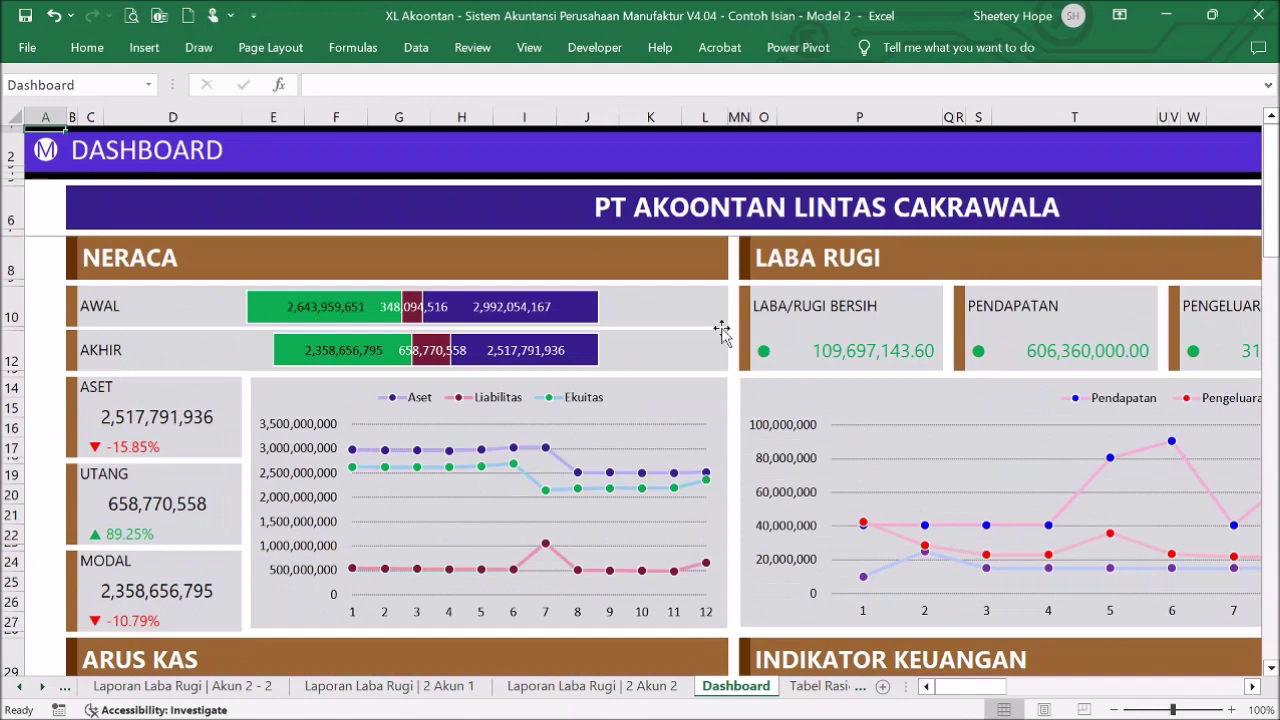
click(55, 150)
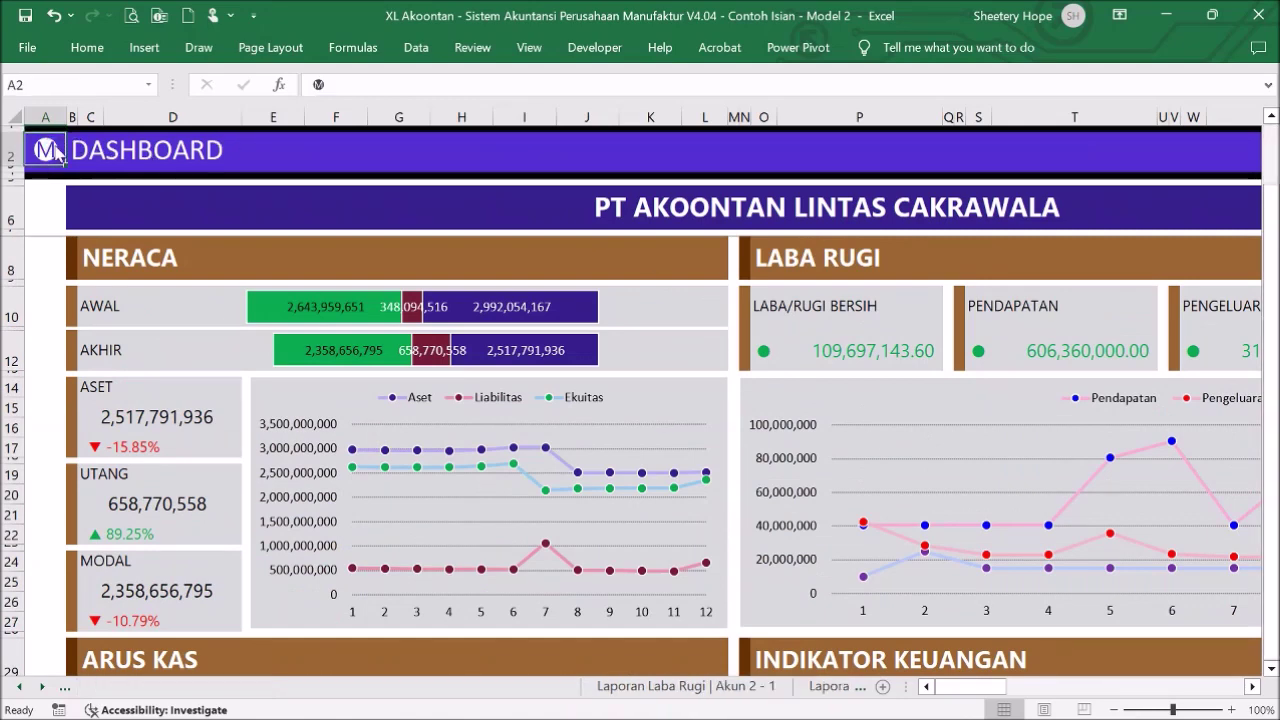
- View the Analisa Vertikal and Analisa Horizontal reports, returning to the main panel after each
click(840, 594)
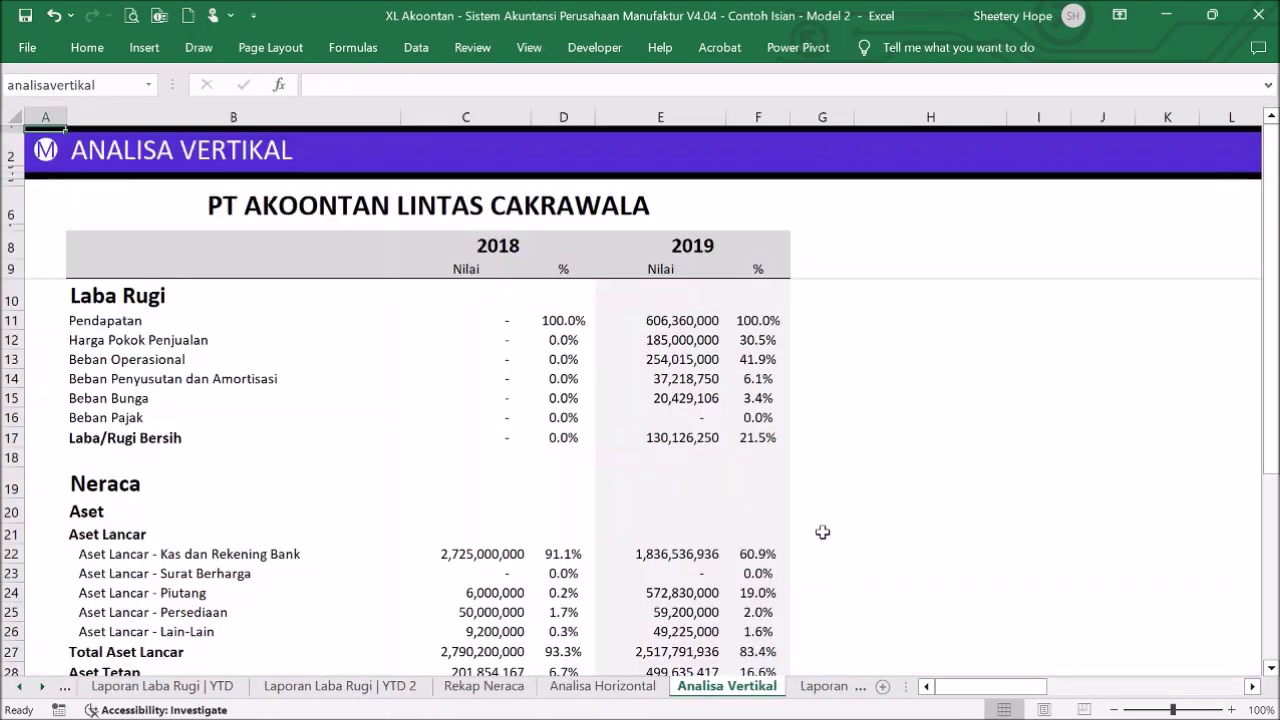
click(45, 148)
click(866, 612)
click(45, 153)
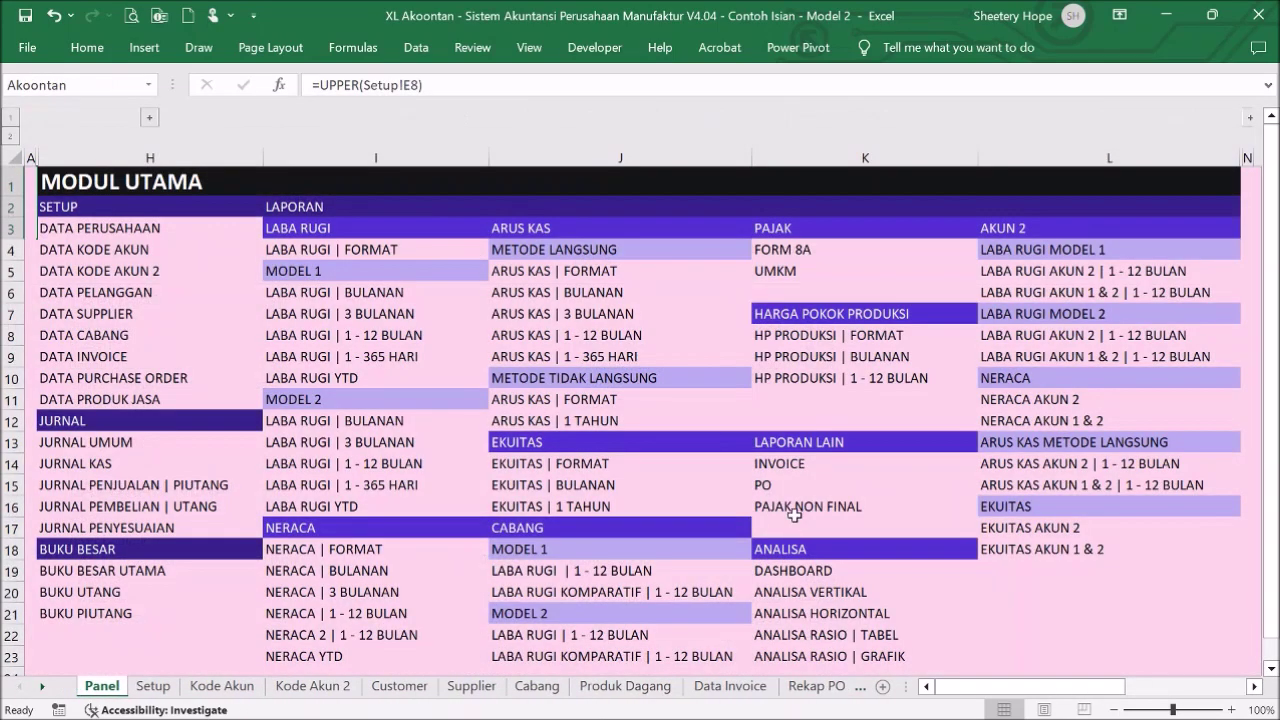
- View the Analisa Rasio reports as Tabel and as Grafik, returning to the main panel after each
click(886, 638)
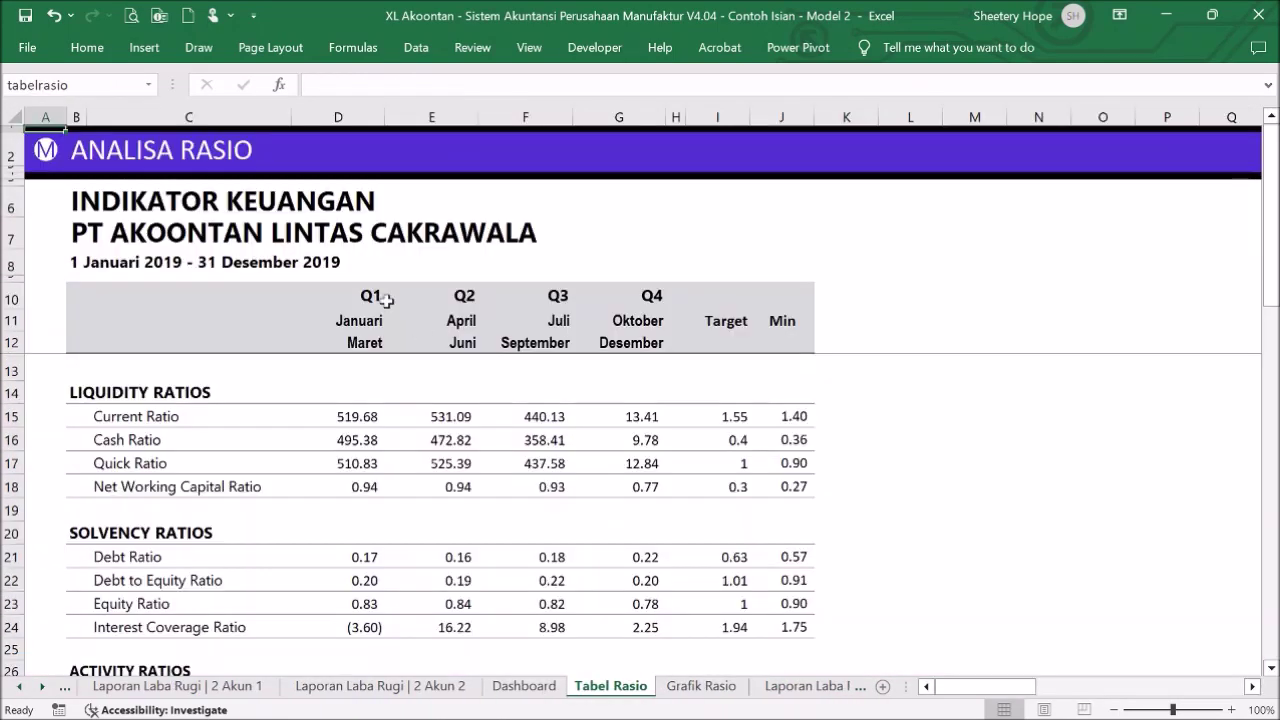
click(46, 152)
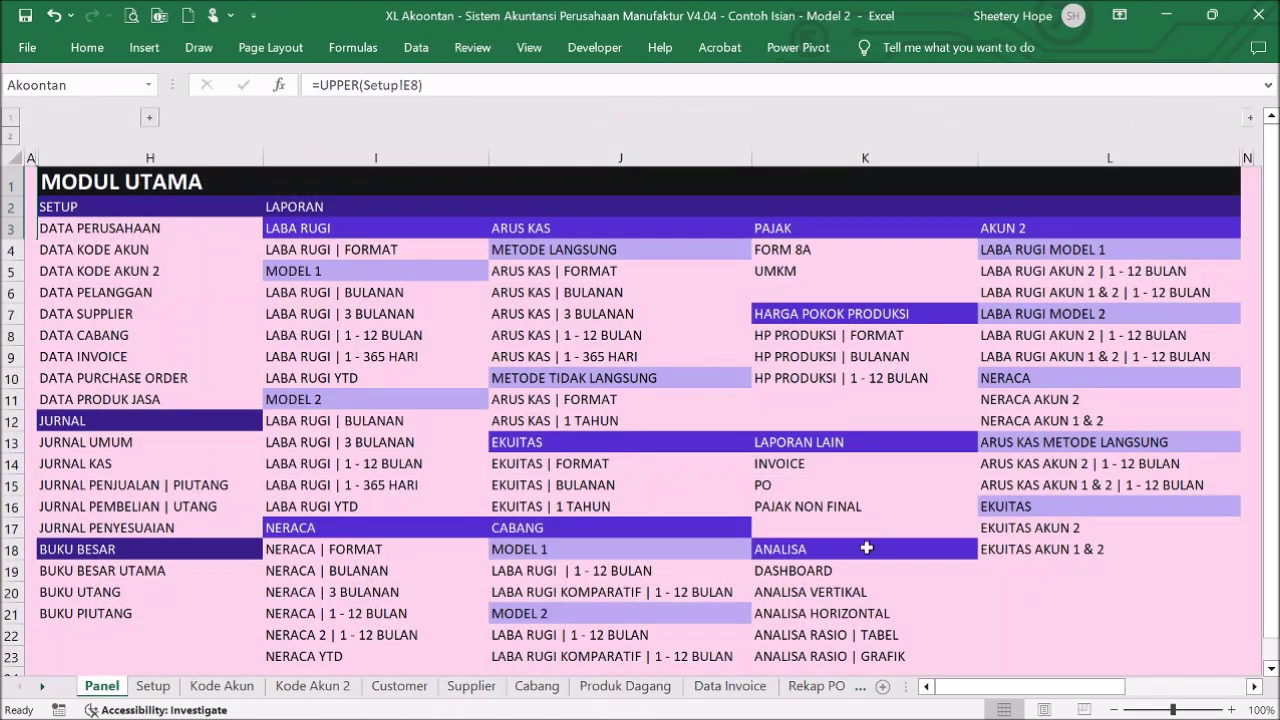
click(848, 657)
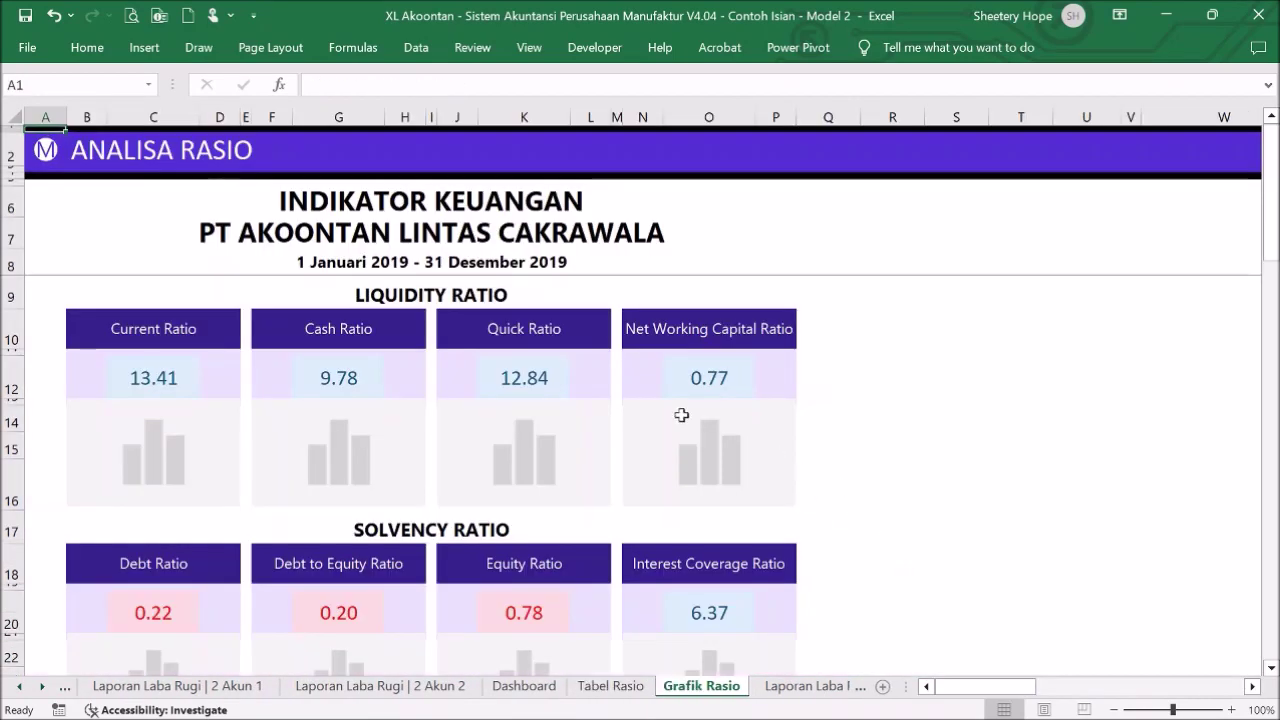
click(50, 152)
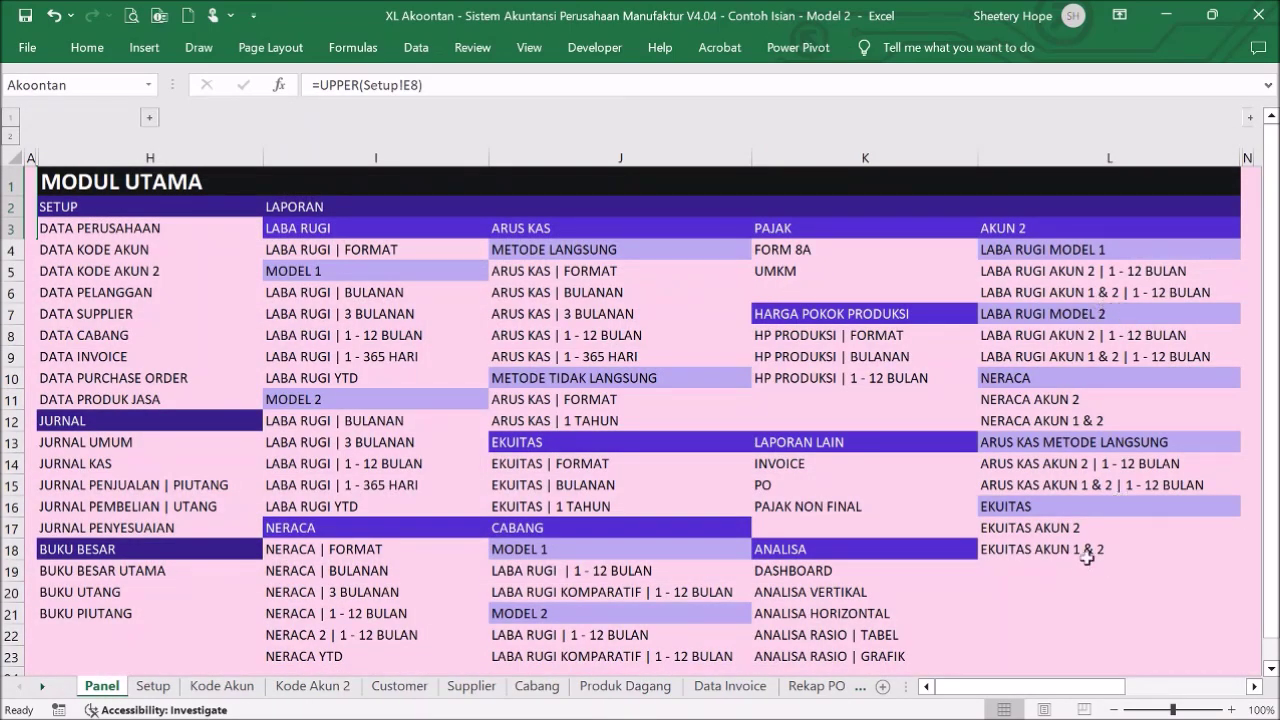
- View the Laba Rugi Model 1 reports for Akun 2 and for Akun 1 & 2, returning to the main panel after each
click(1107, 277)
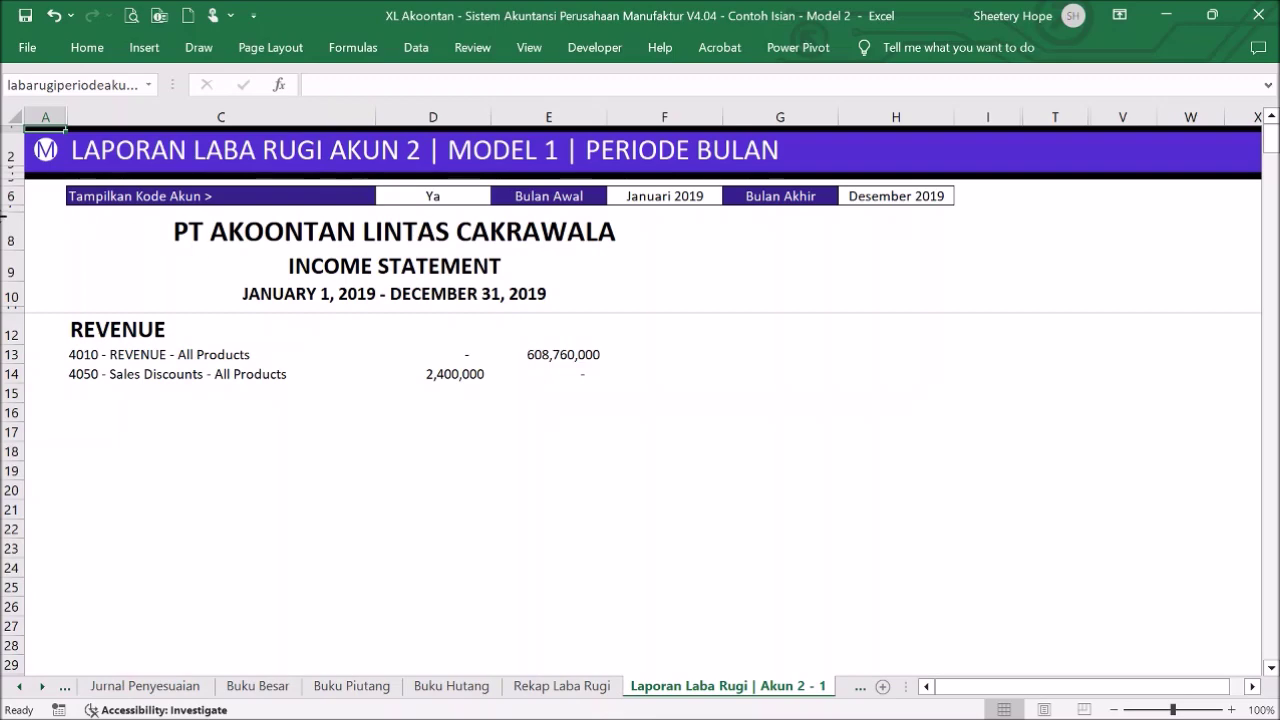
click(45, 152)
click(1018, 293)
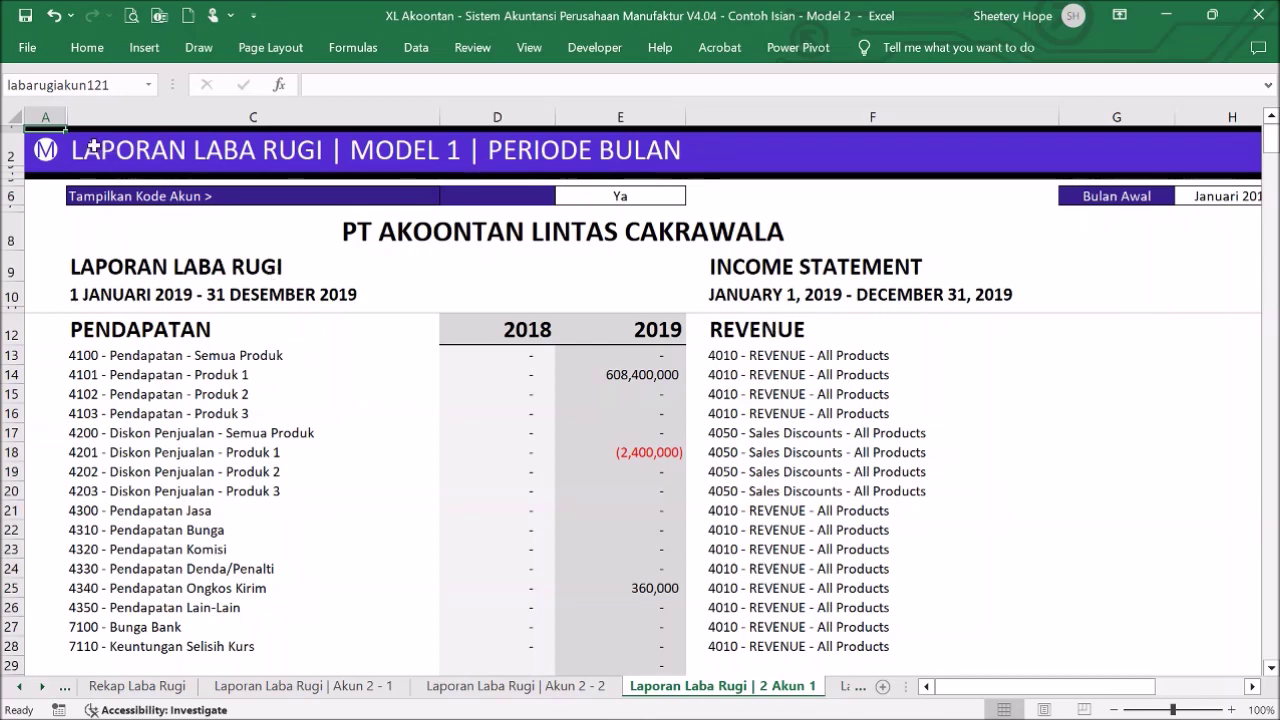
click(47, 150)
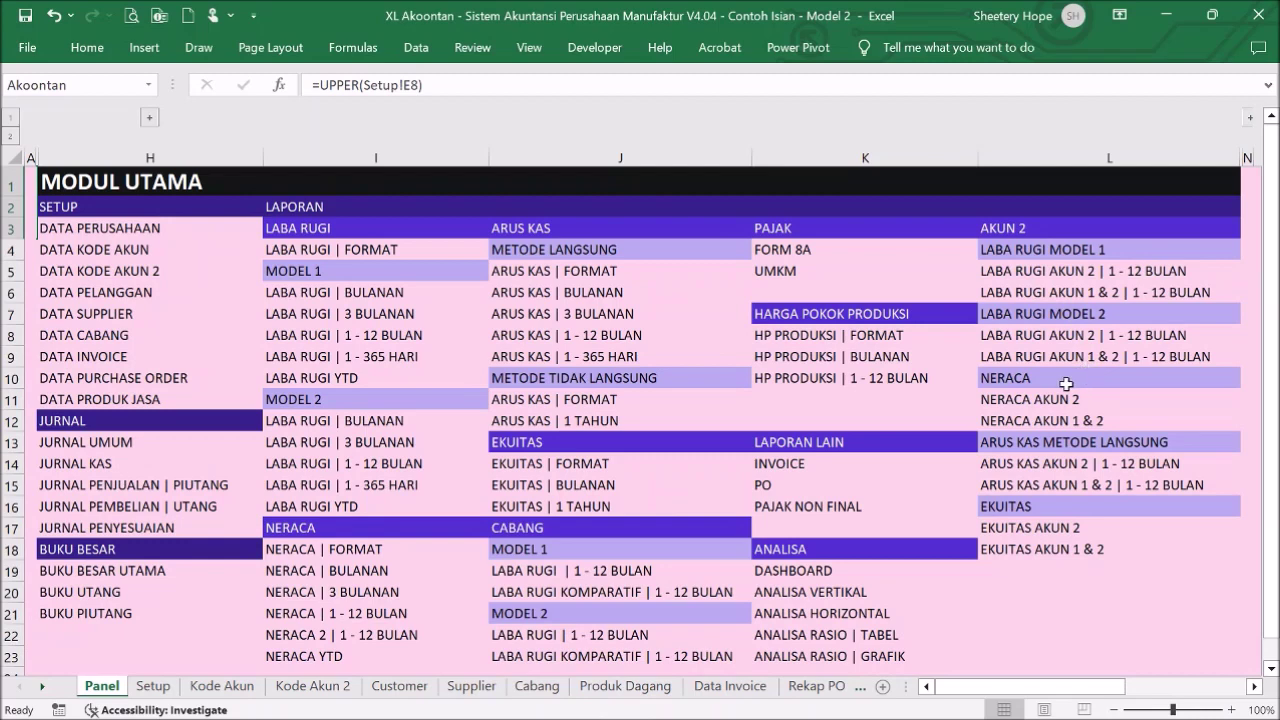
- View the Neraca Akun 2 and Neraca Akun 1 & 2 reports, returning to the main panel after each
click(1038, 418)
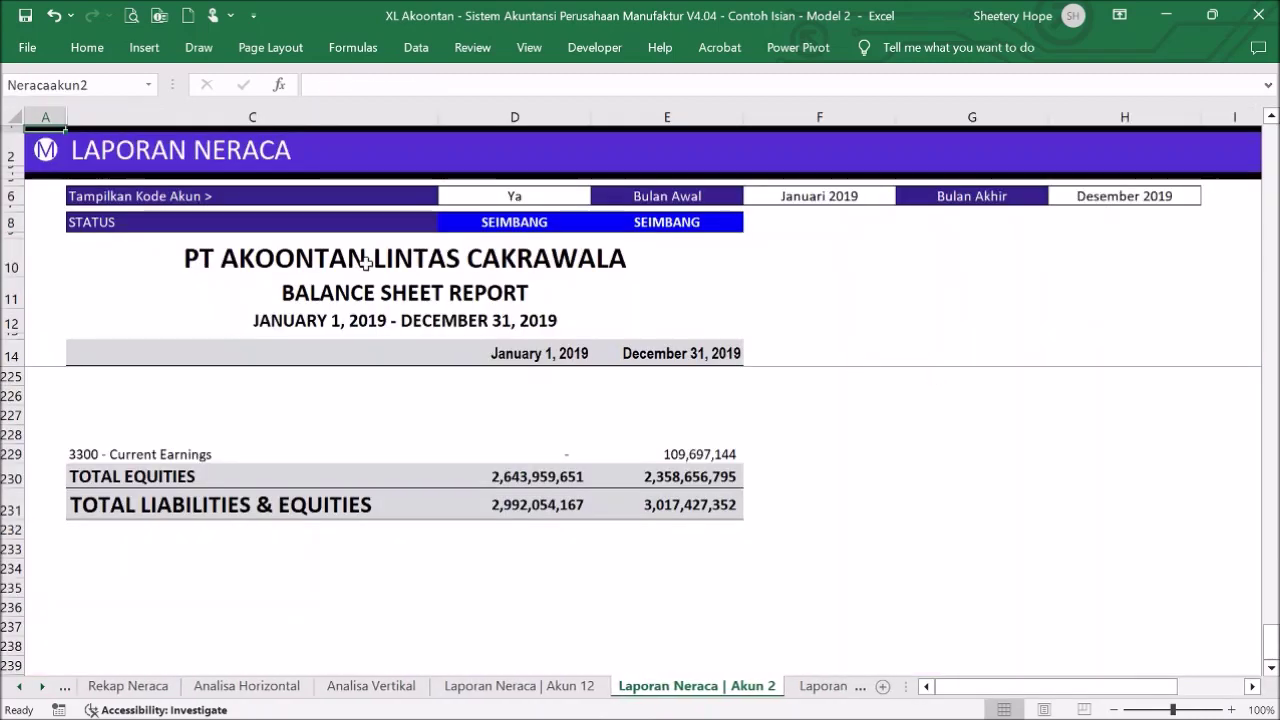
click(47, 150)
click(1055, 419)
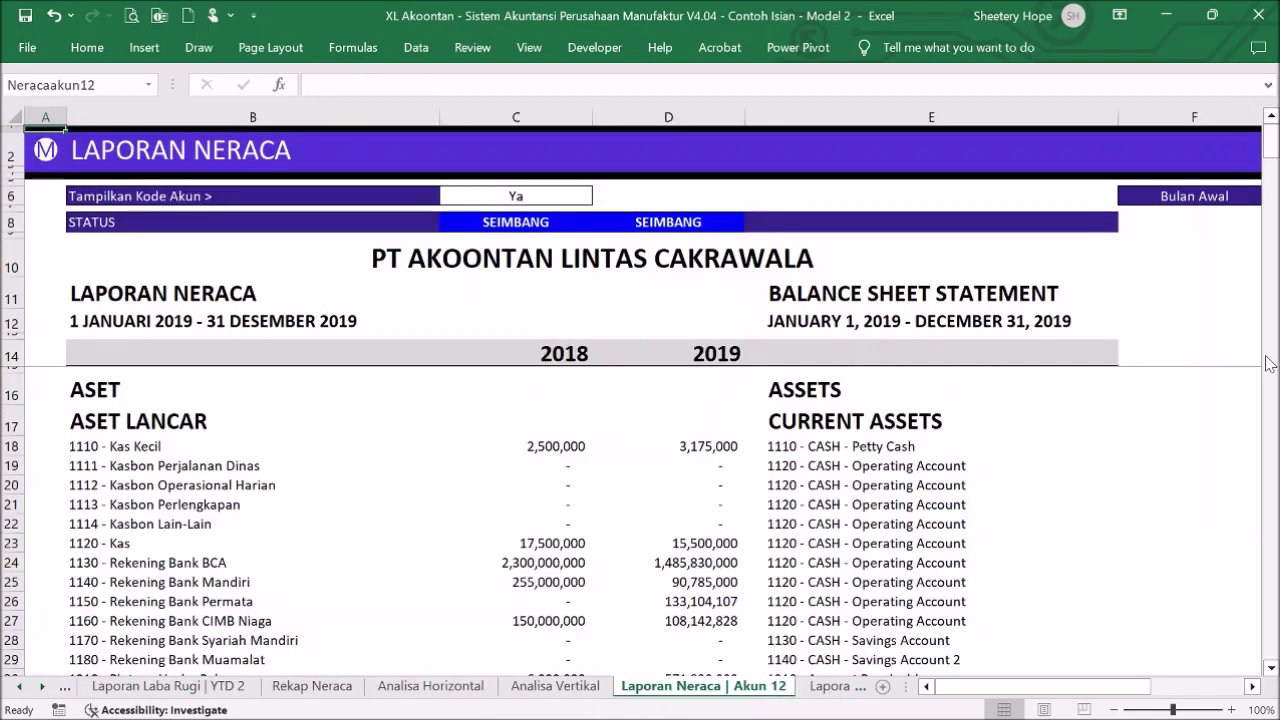
click(43, 155)
- View the Arus Kas Akun 1 & 2 and Ekuitas Akun 1 & 2 reports, returning to the main panel after each
click(1073, 488)
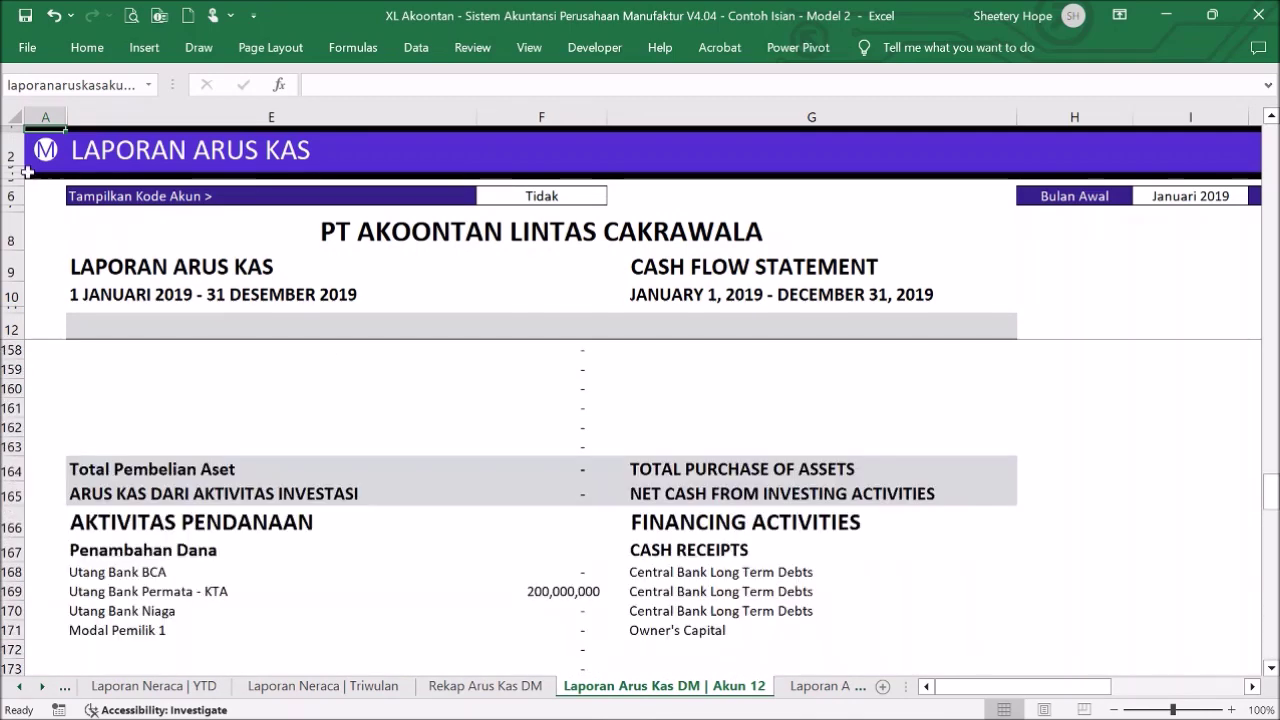
click(45, 150)
click(1040, 556)
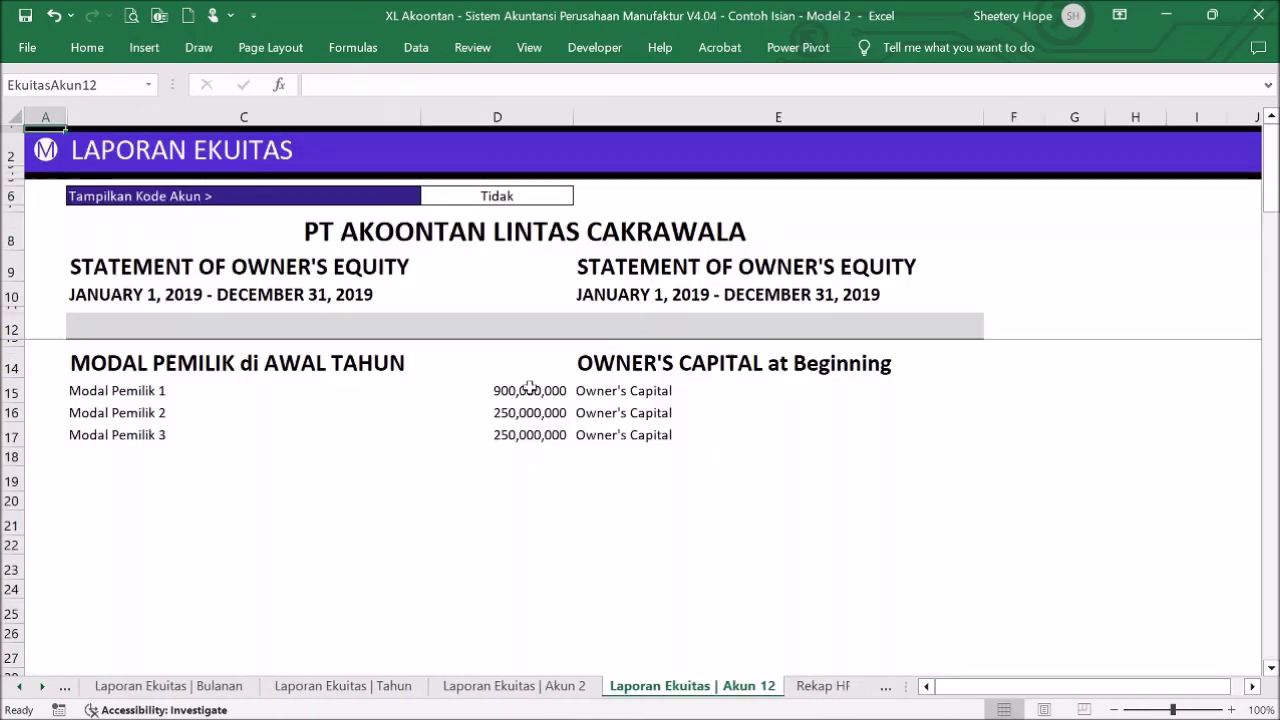
click(45, 150)
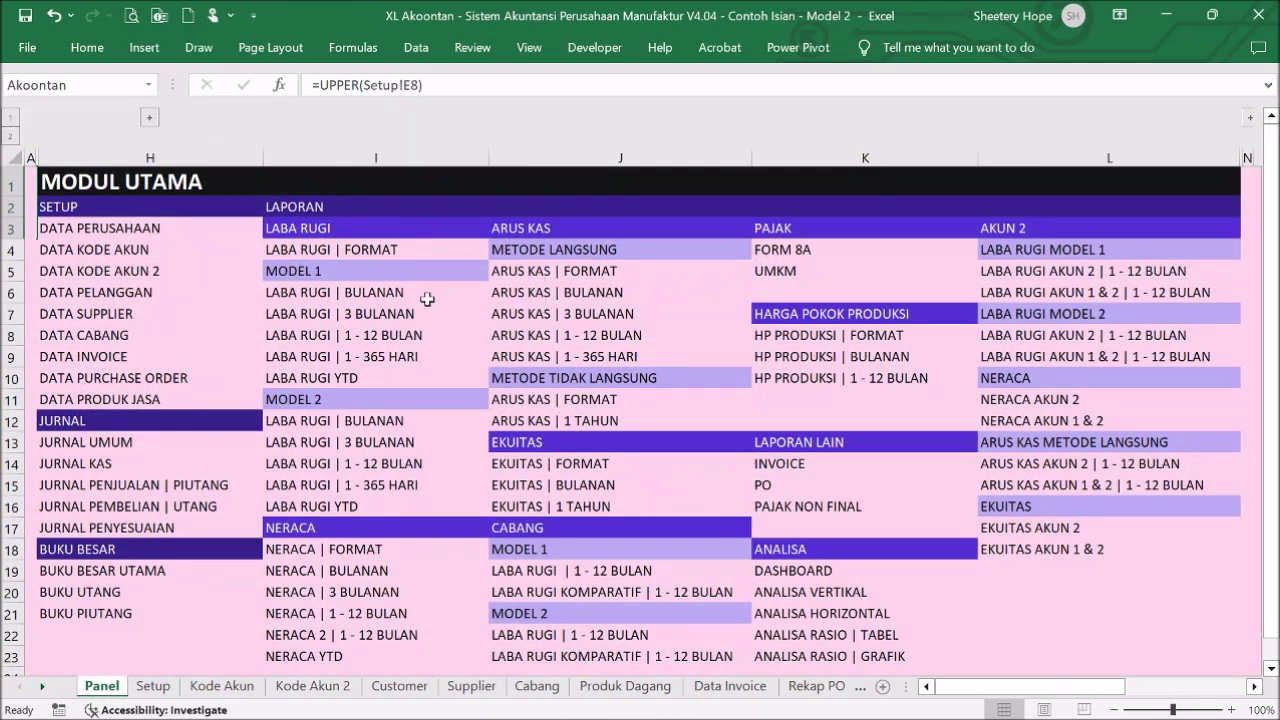
- Expand the collapsed column group before column H on the main panel to show the company's financial summary
click(150, 118)
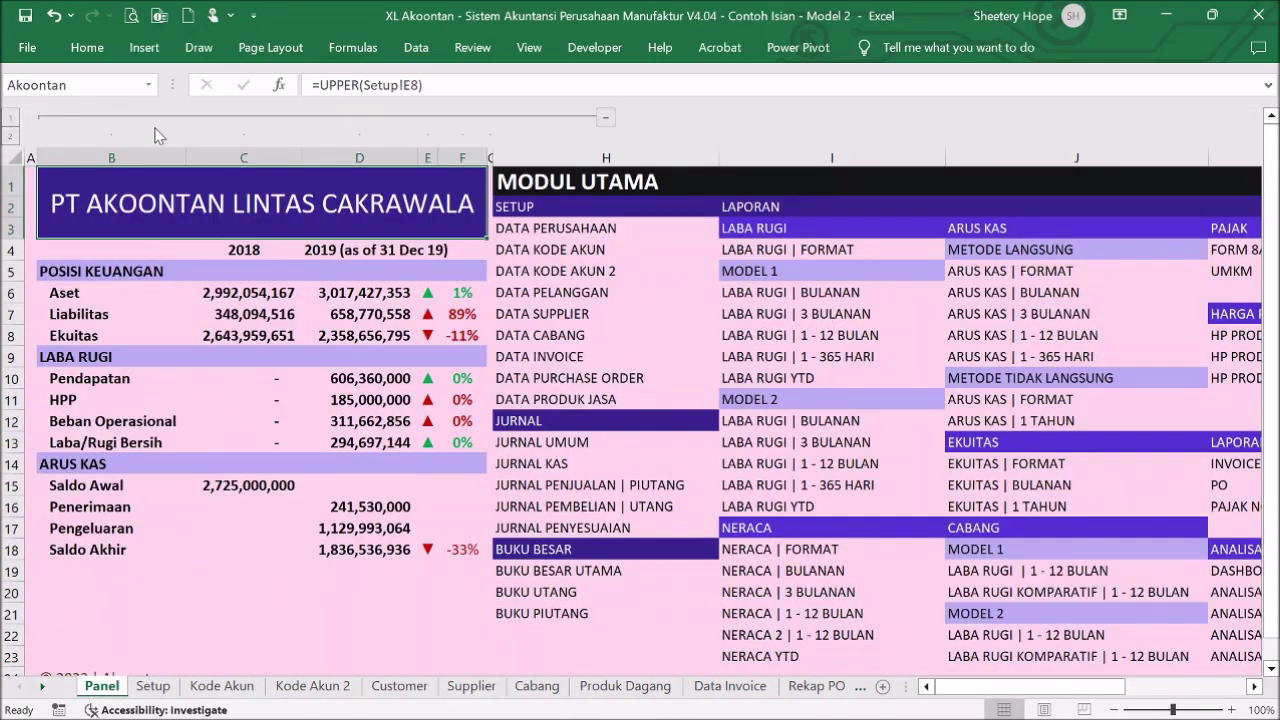